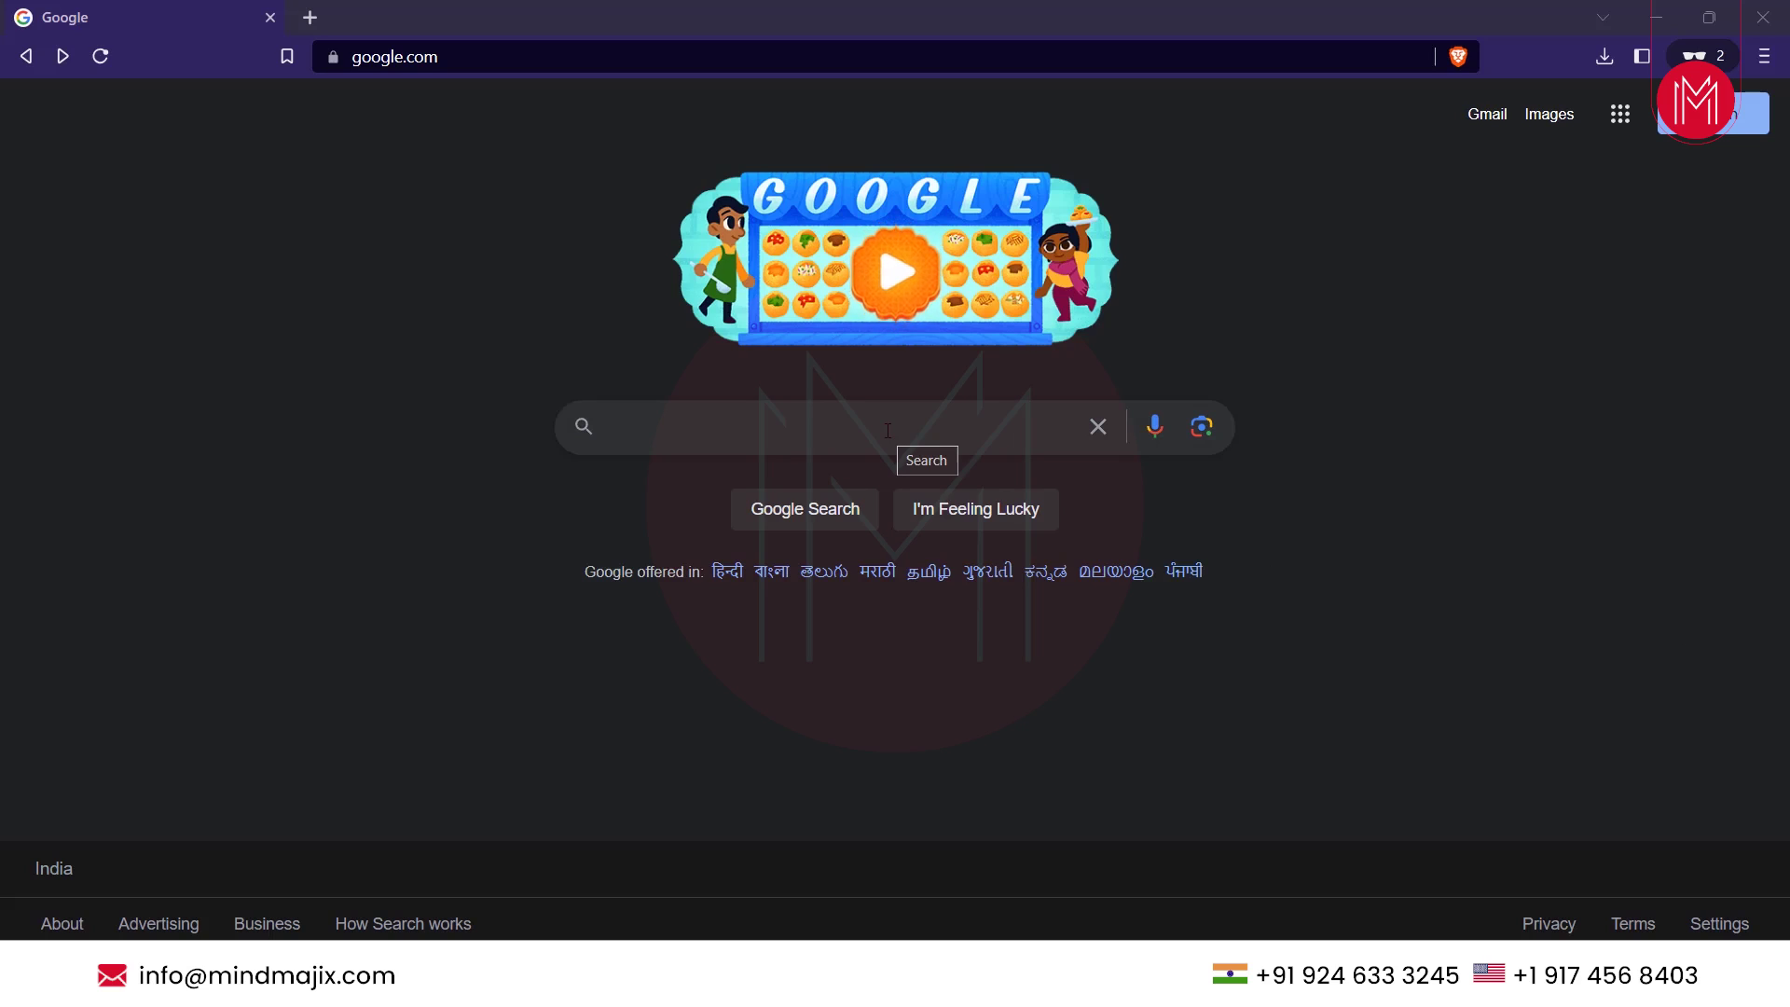
Step: Search the web for 'download nodejs' and open the official nodejs.org download page
left_click(674, 429)
type("downloa")
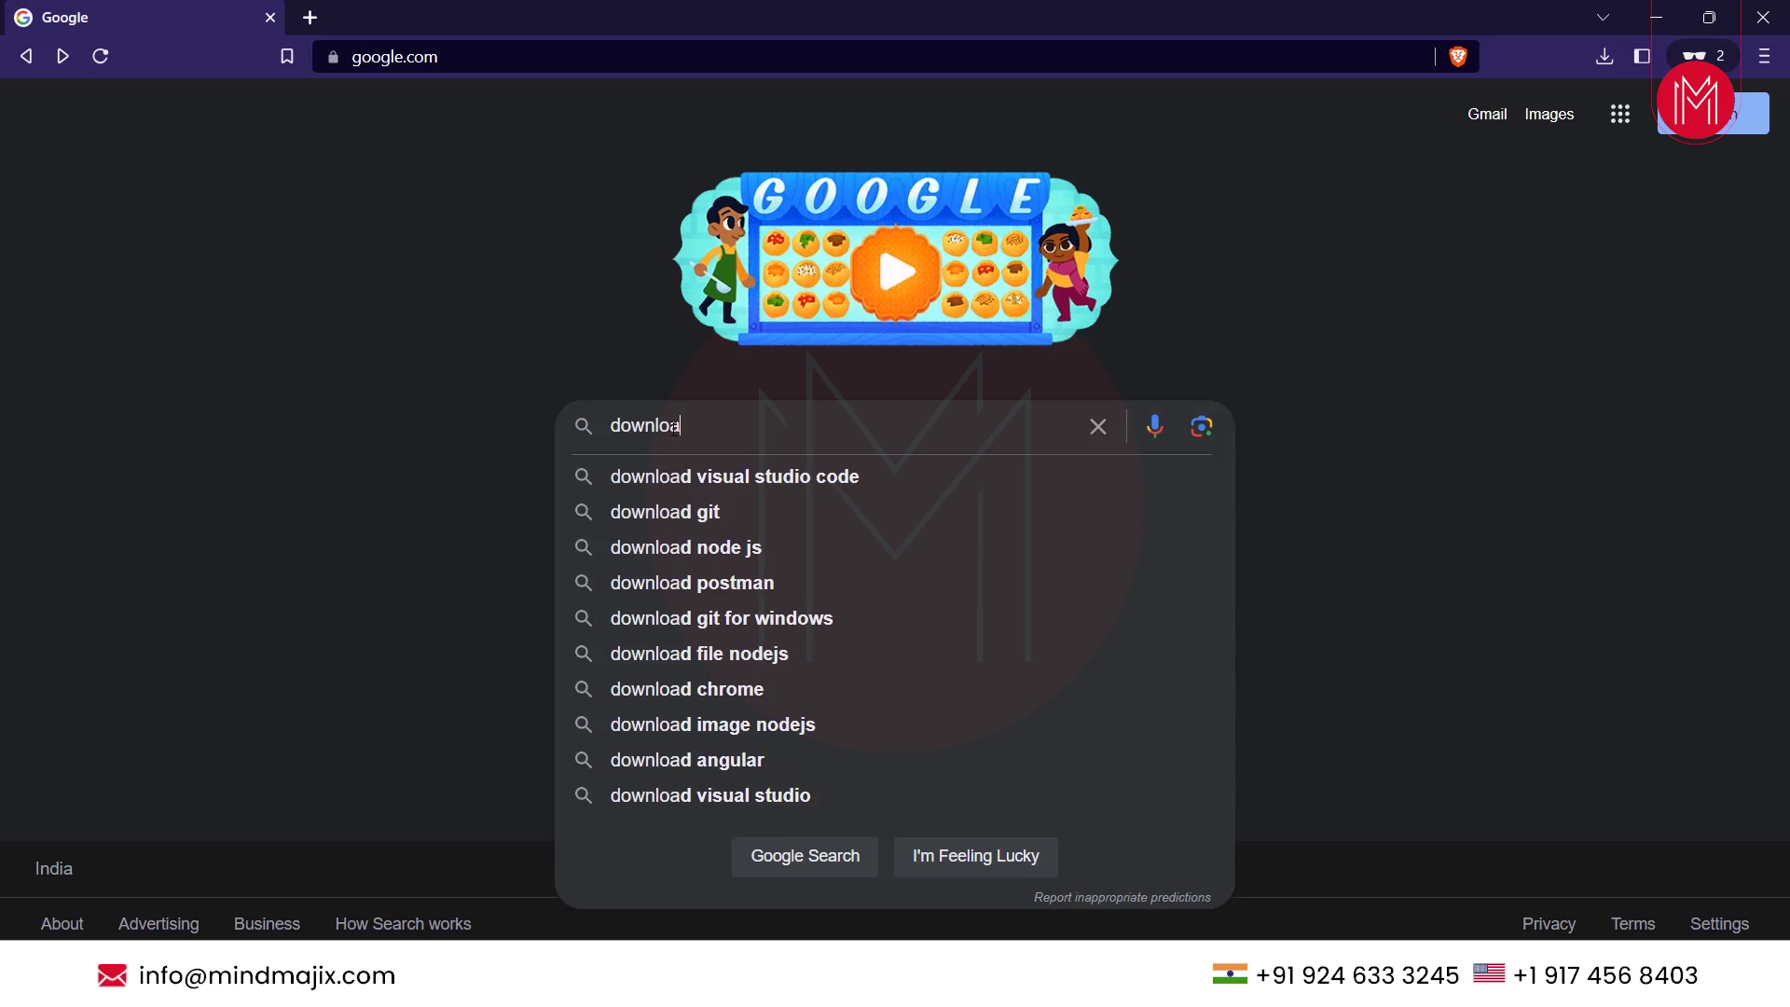
type("d nodejs")
key("Return")
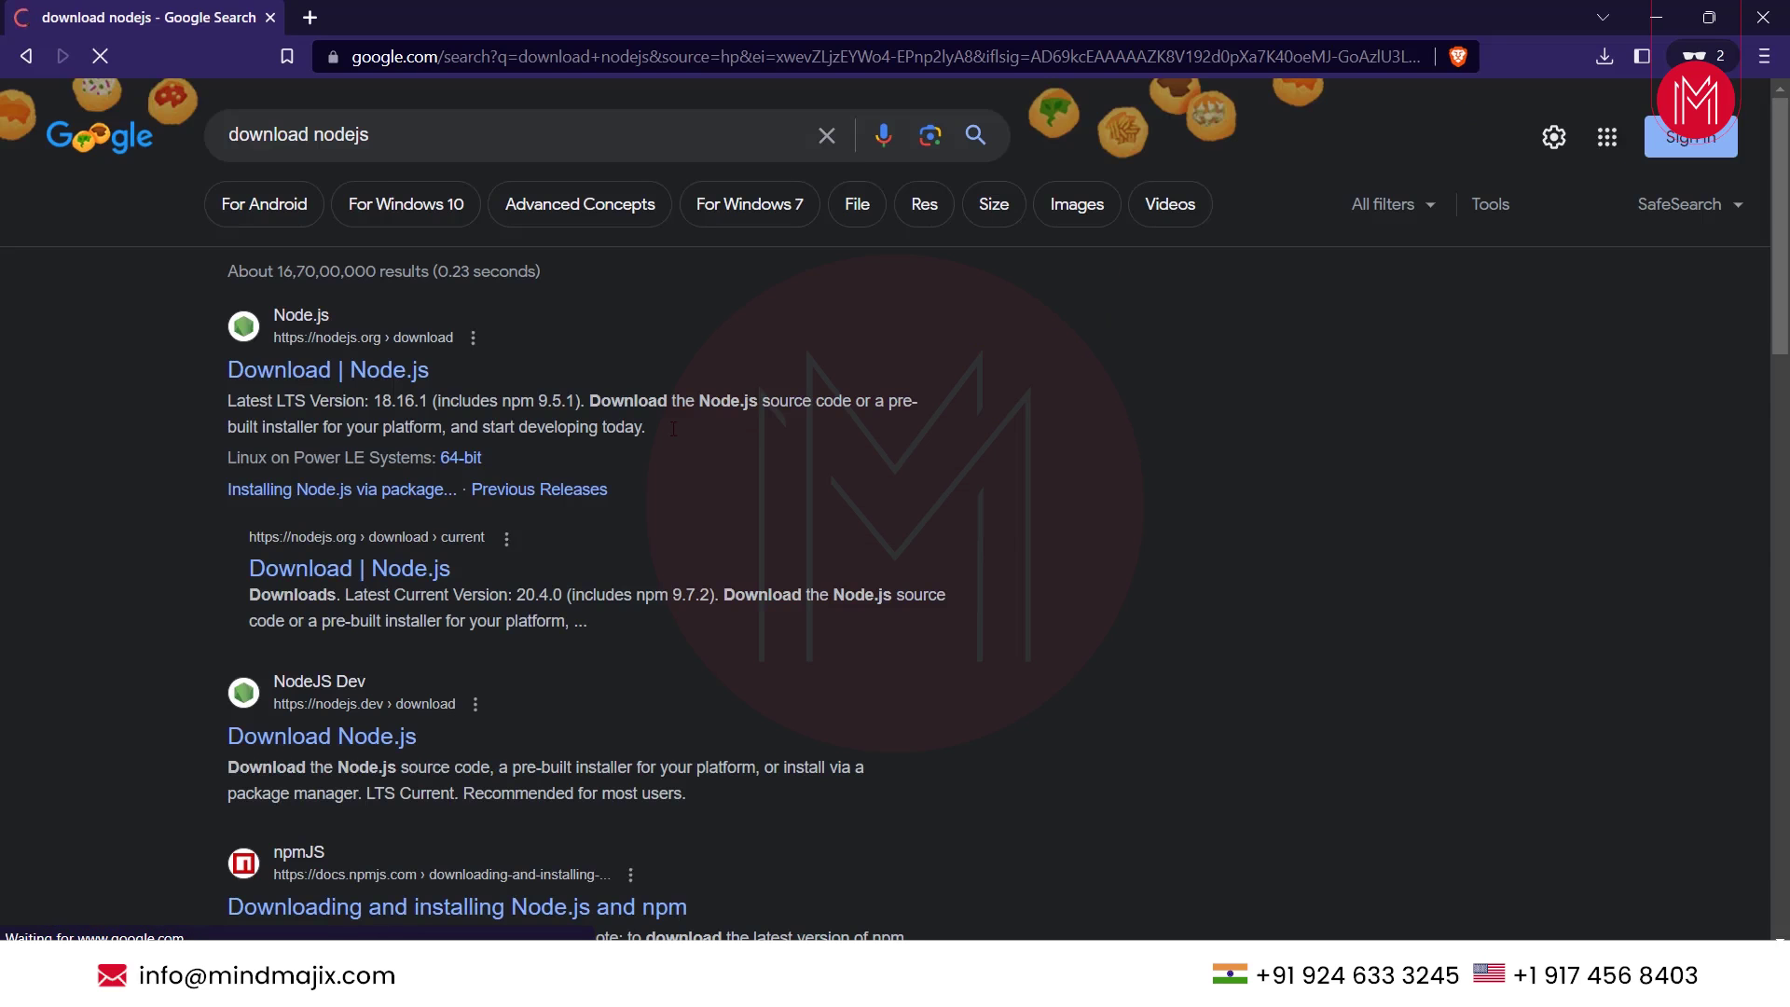
left_click(351, 377)
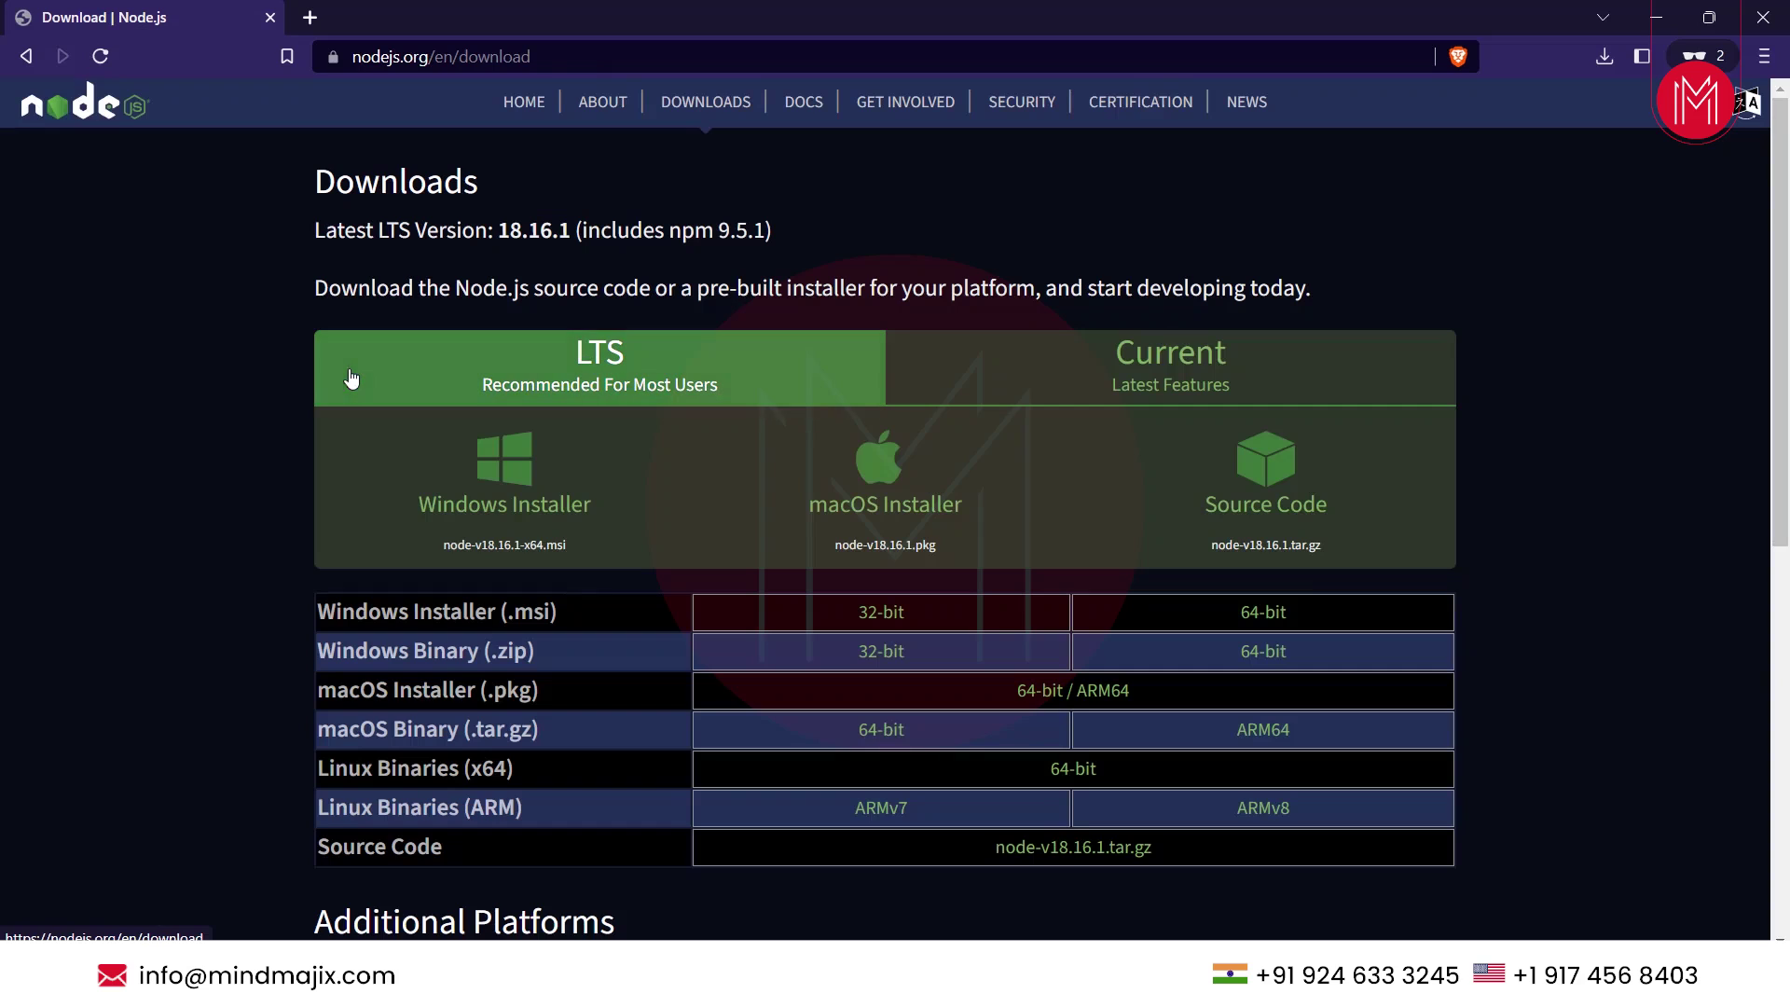
Step: Download the Node.js 18.16.1 LTS Windows installer and save it to the Desktop
left_click(505, 501)
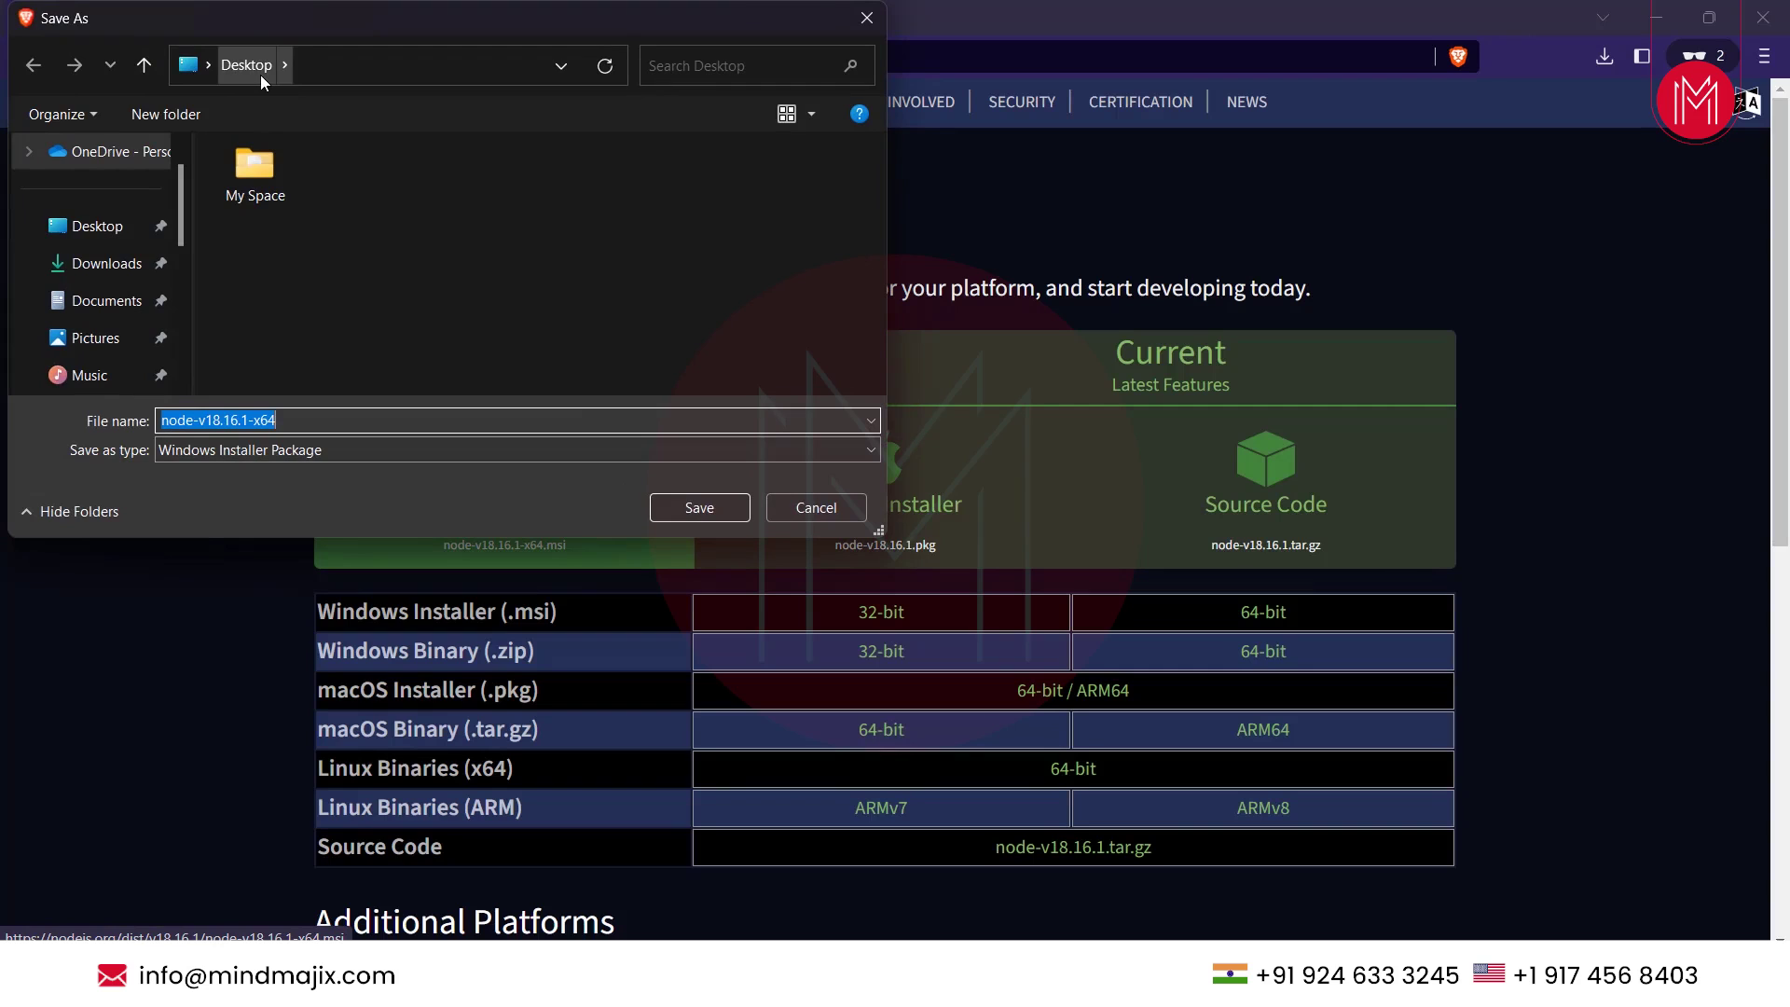
scroll(107, 270, "down", 3)
scroll(112, 252, "up", 4)
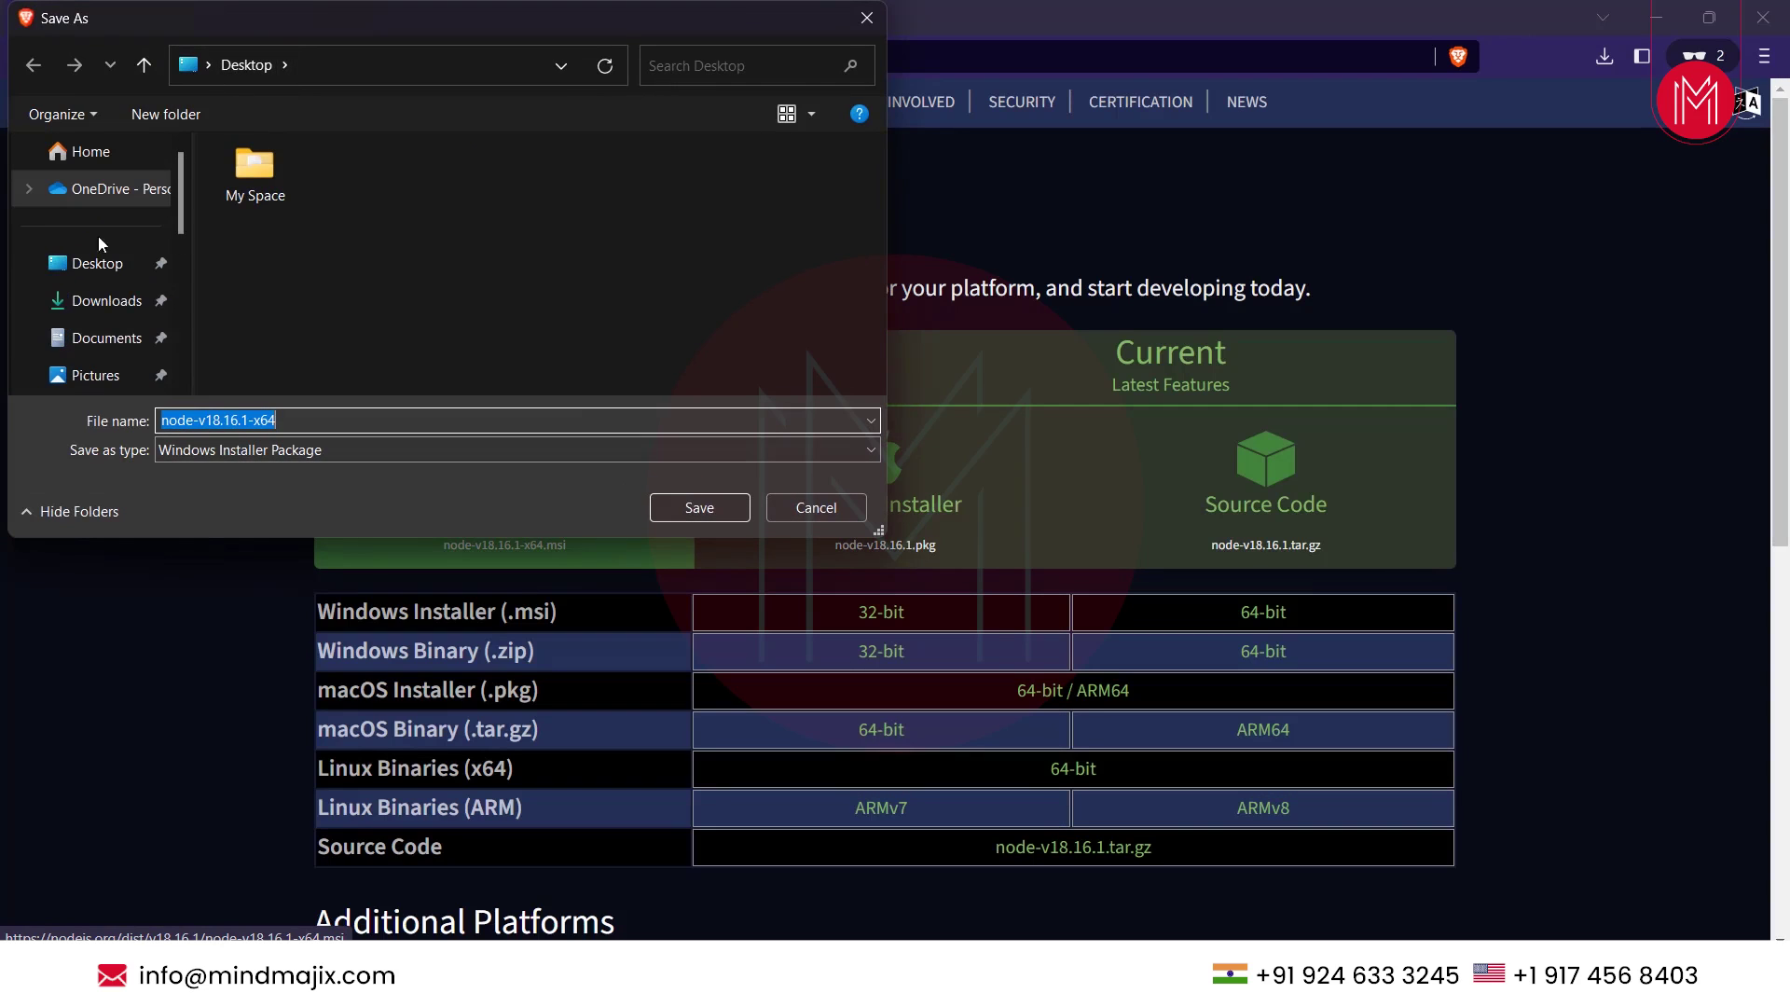
left_click(698, 508)
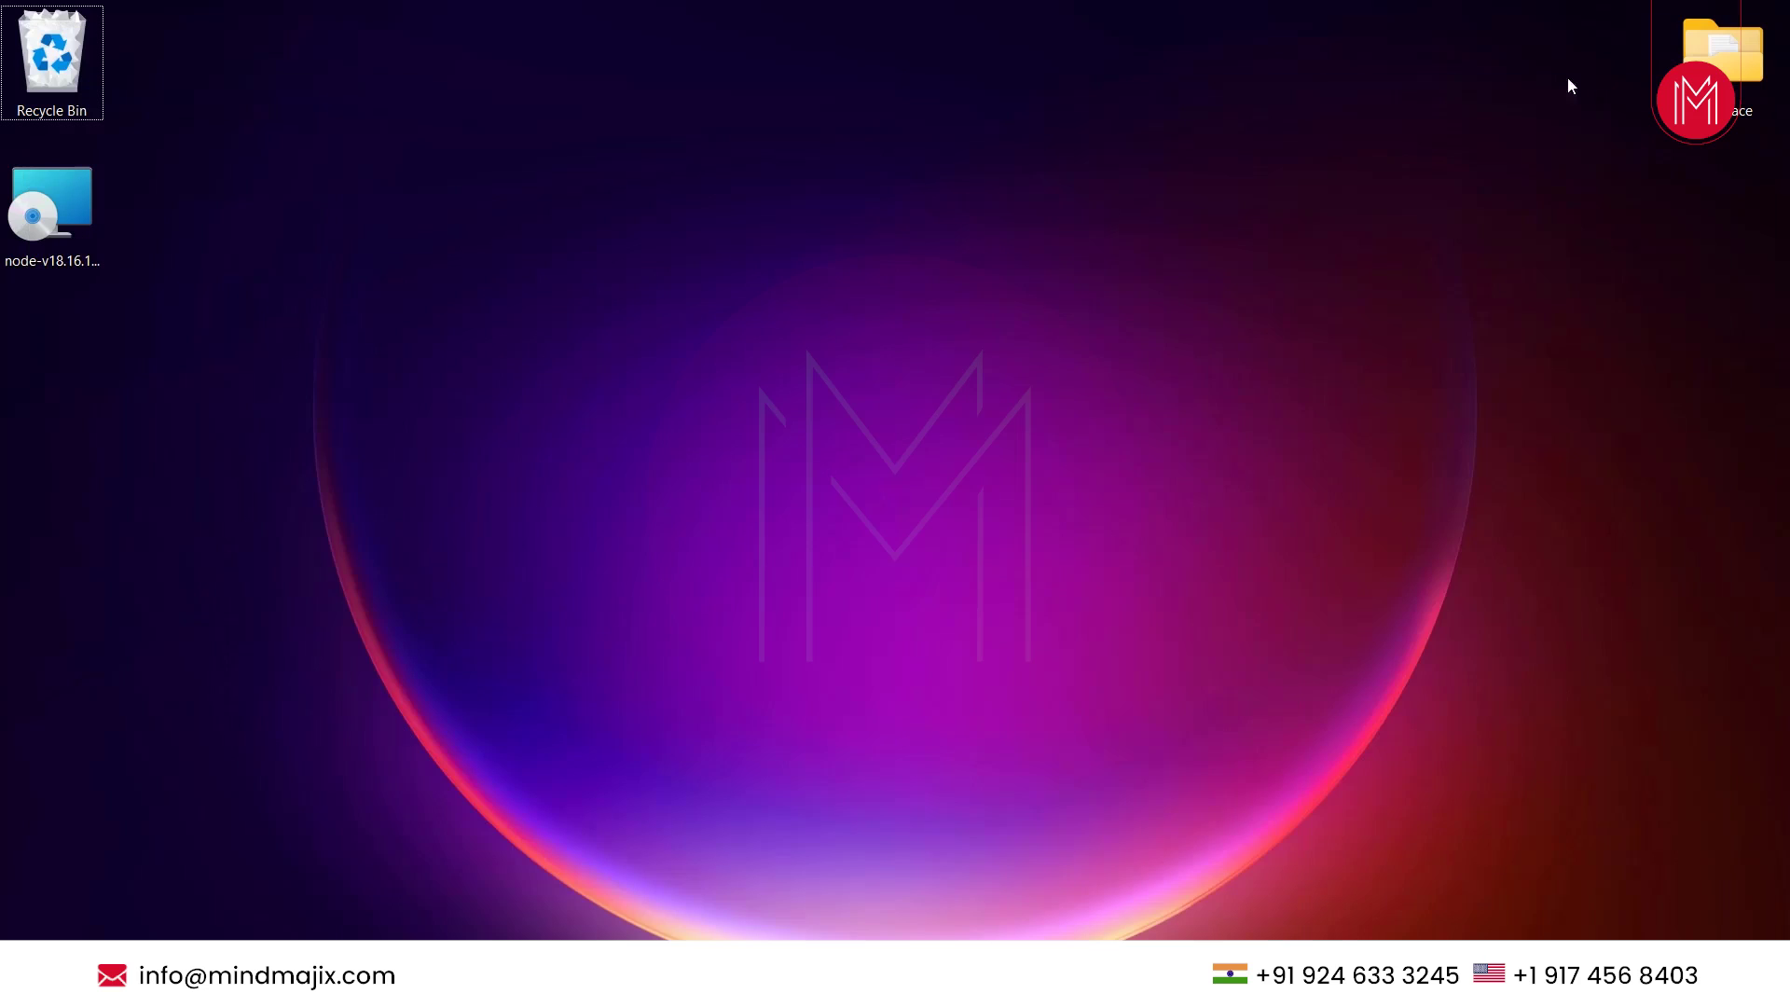
Step: Run node-v18.16.1-x64, accept the license, keep the default folder and features, install and finish
left_click(92, 224)
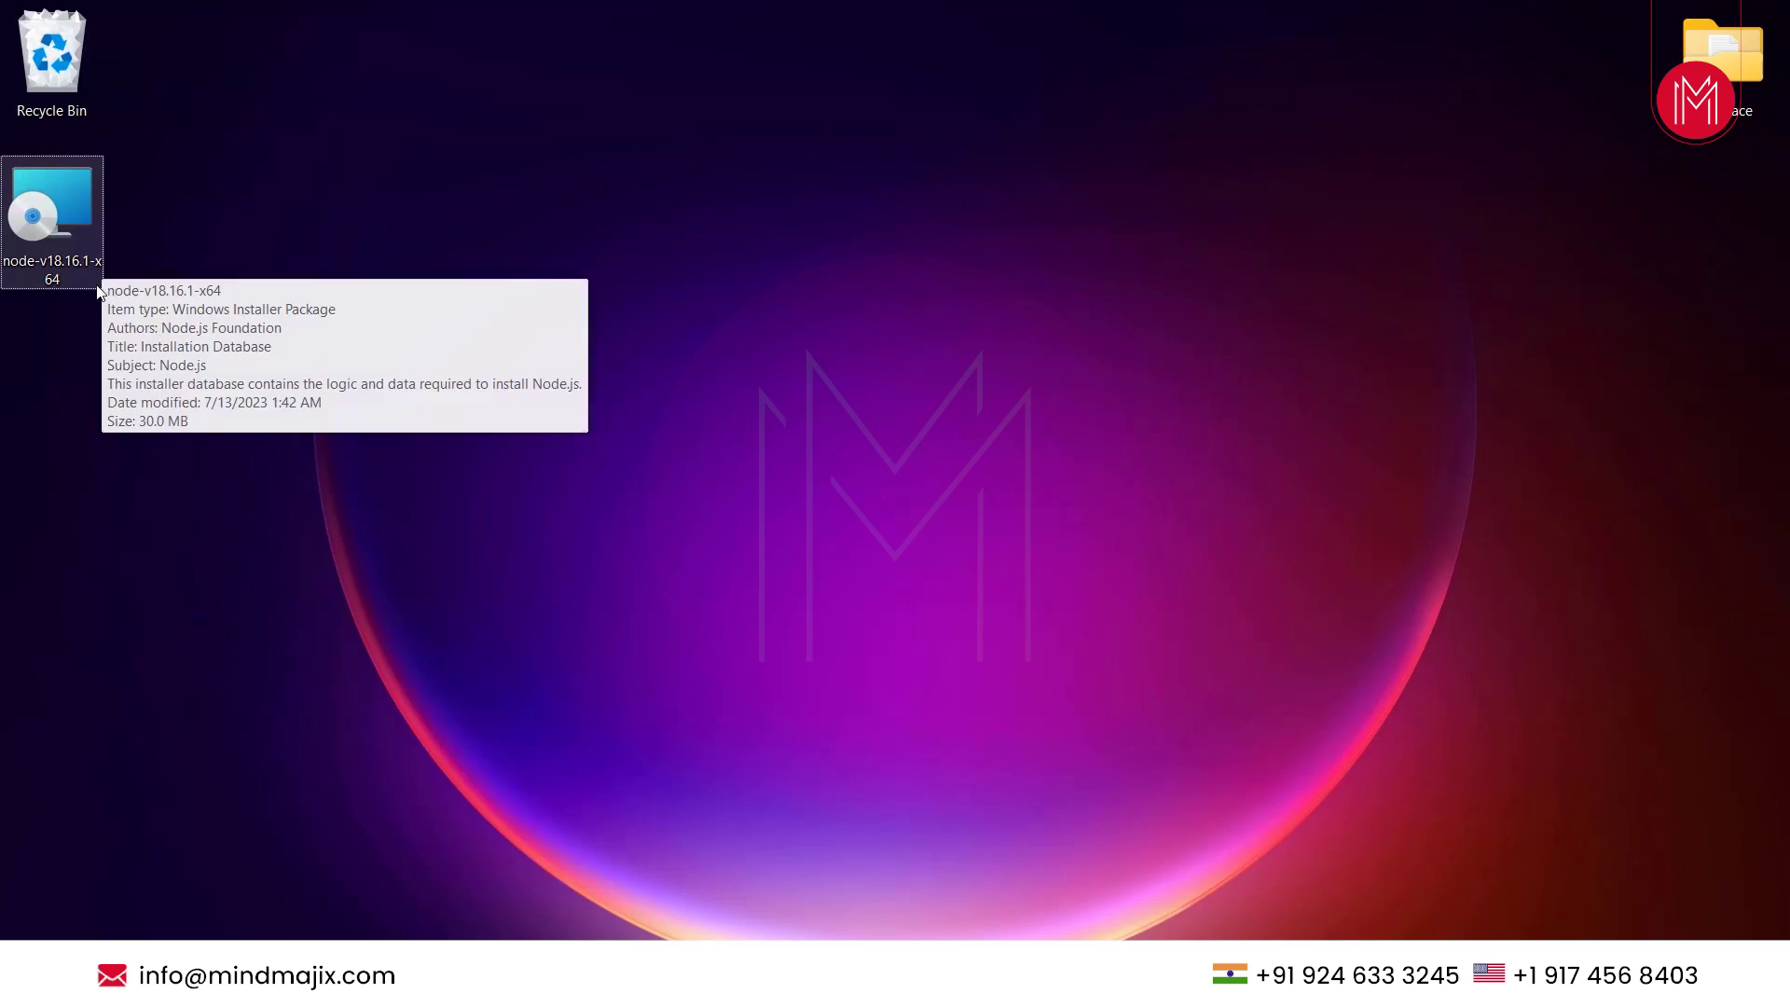
double_click(69, 207)
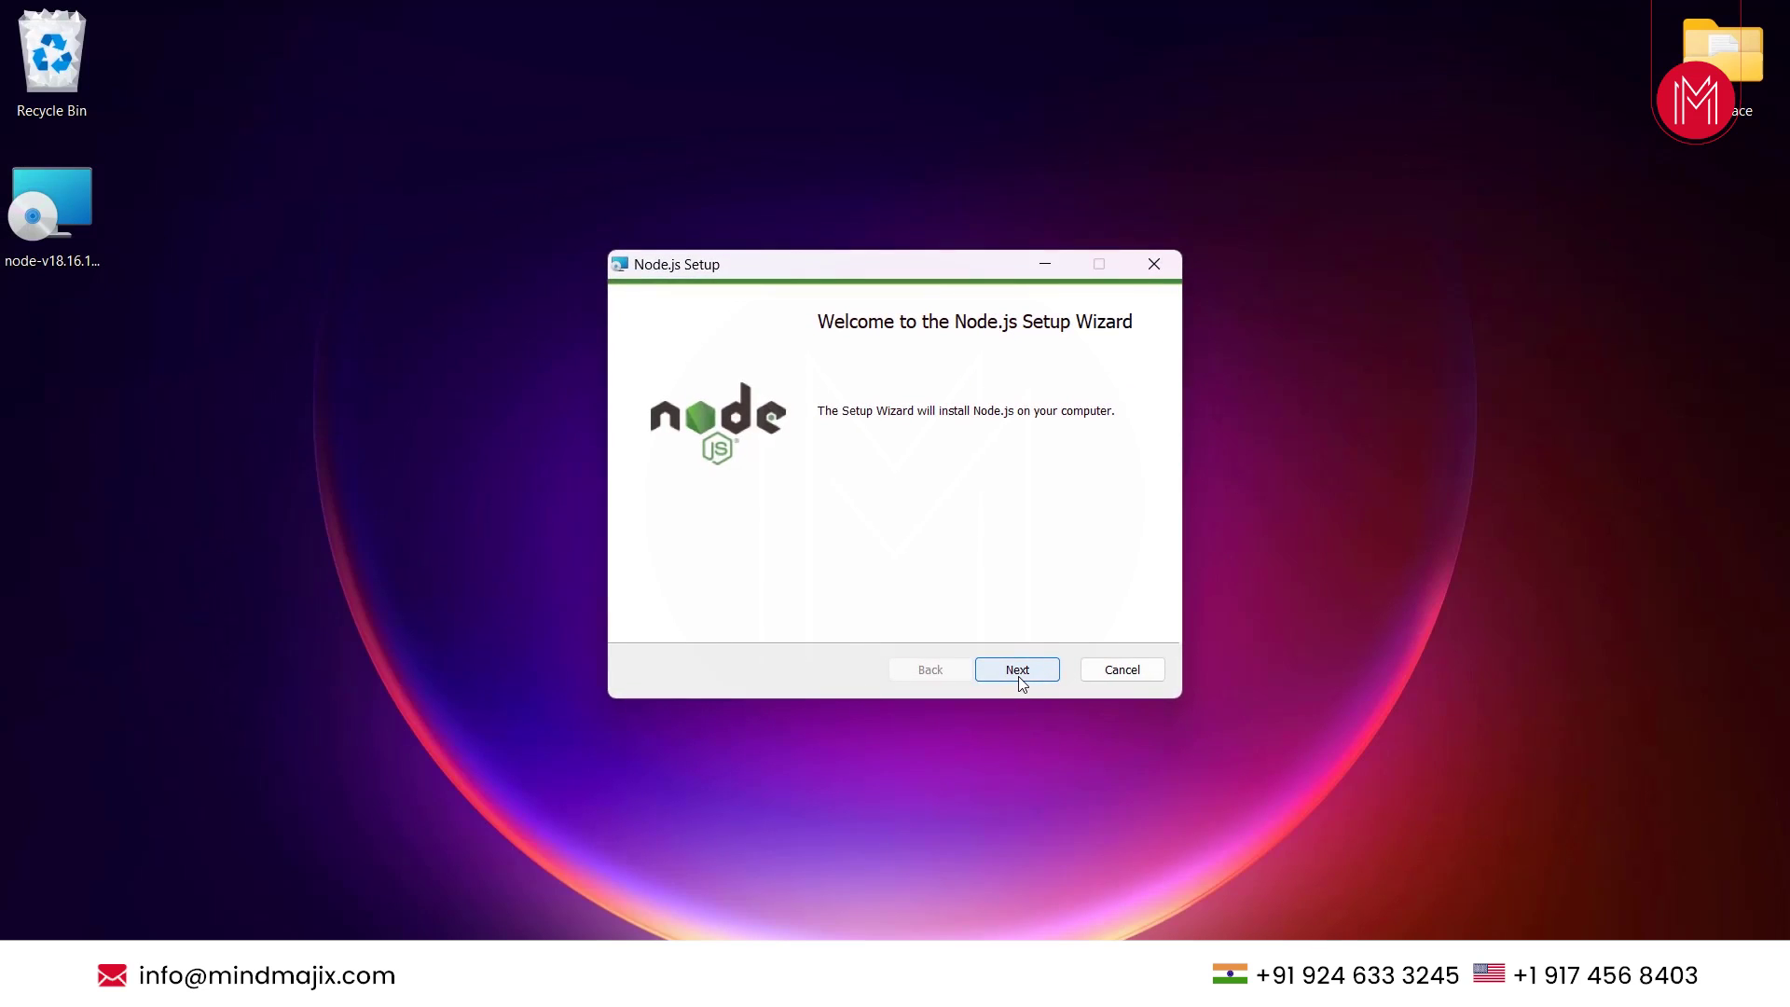
left_click(1018, 675)
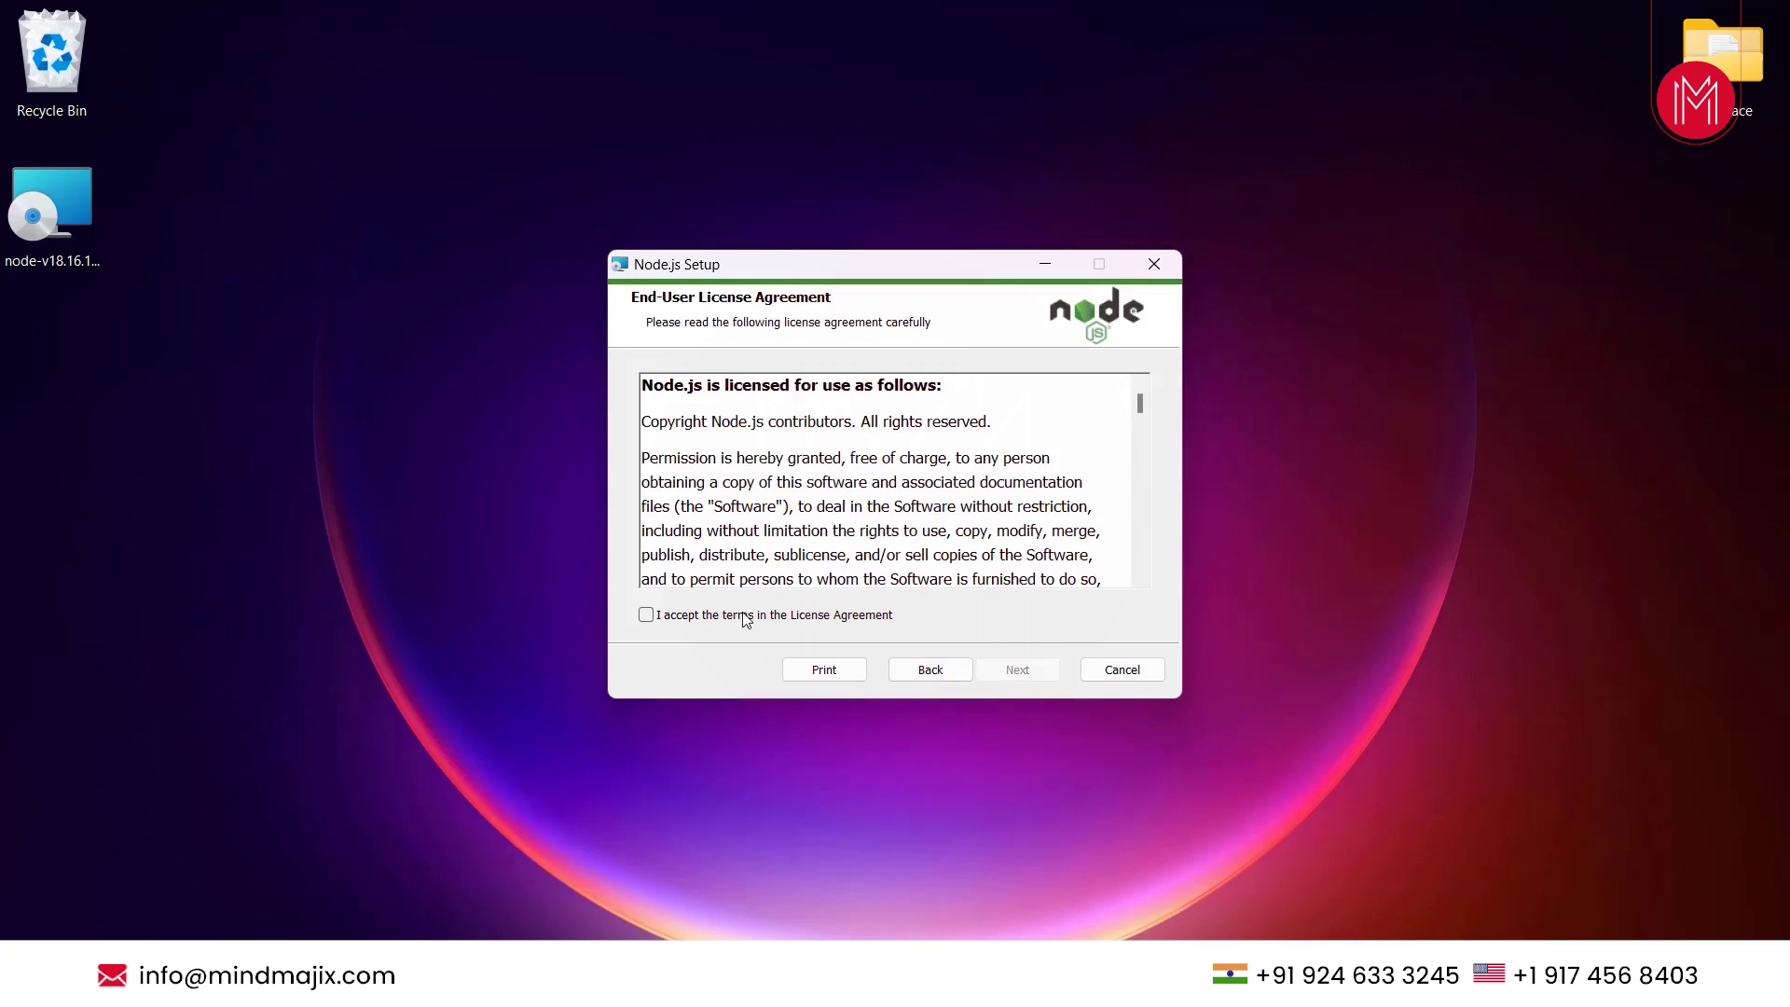
left_click(742, 615)
left_click(1018, 671)
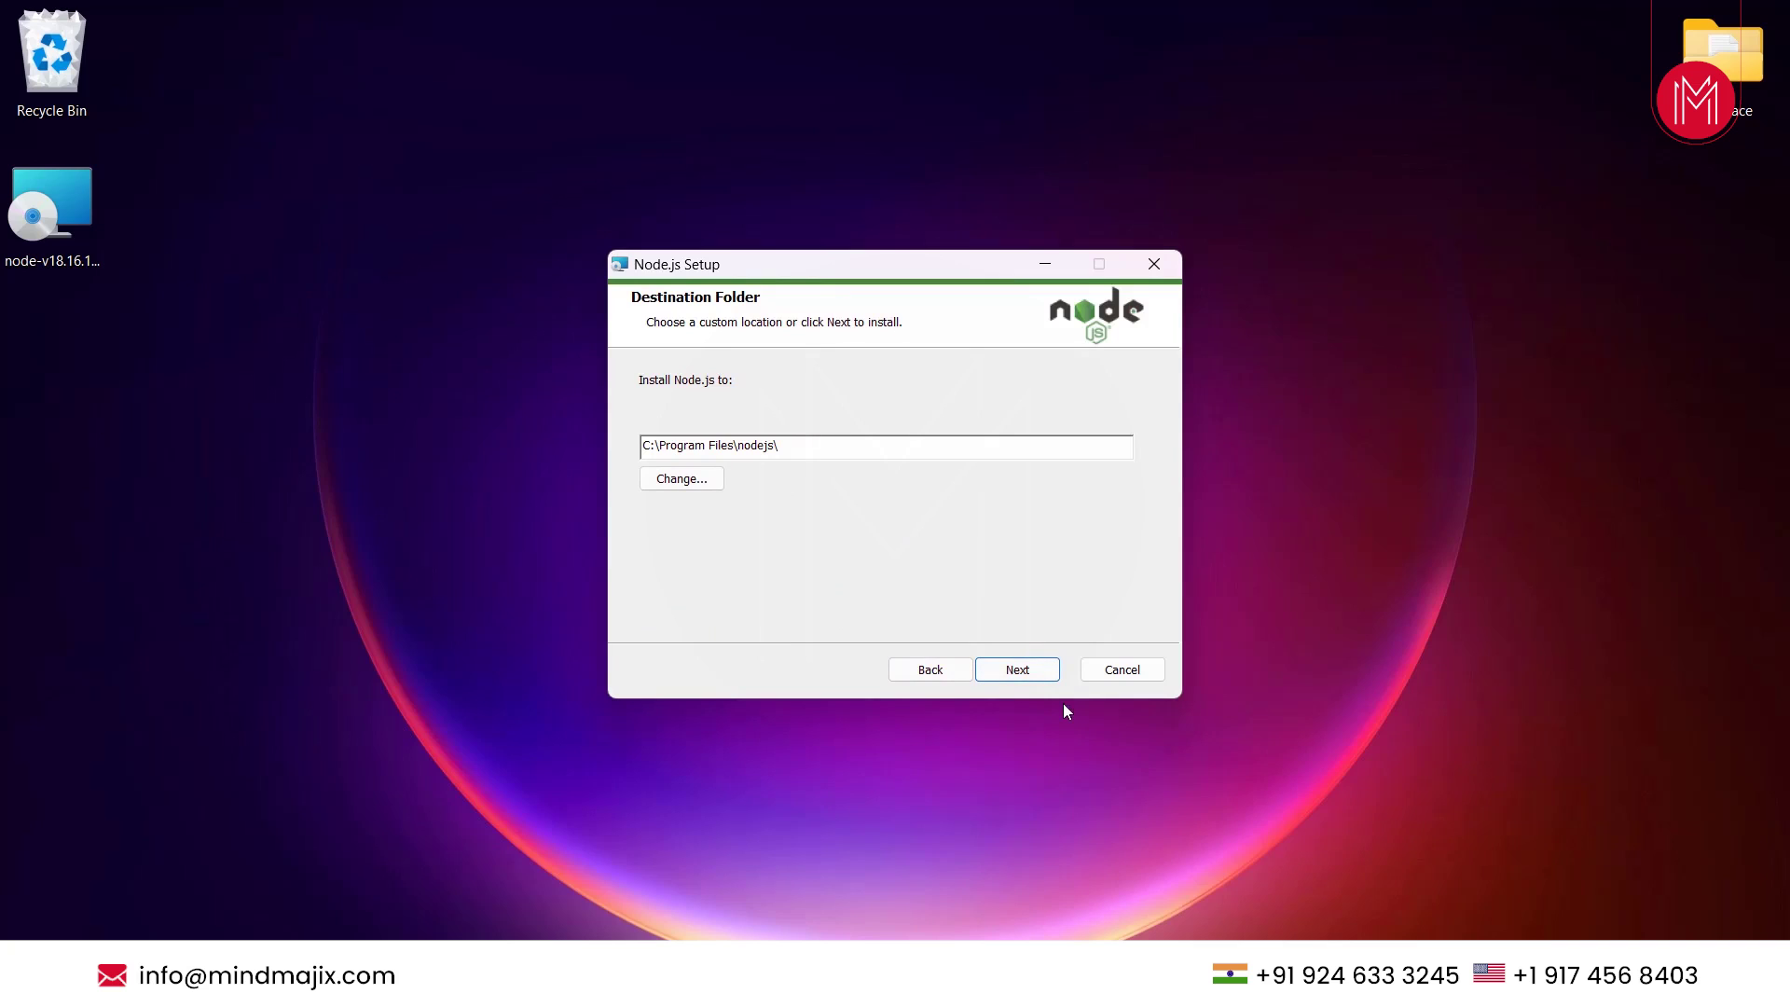
left_click(1017, 671)
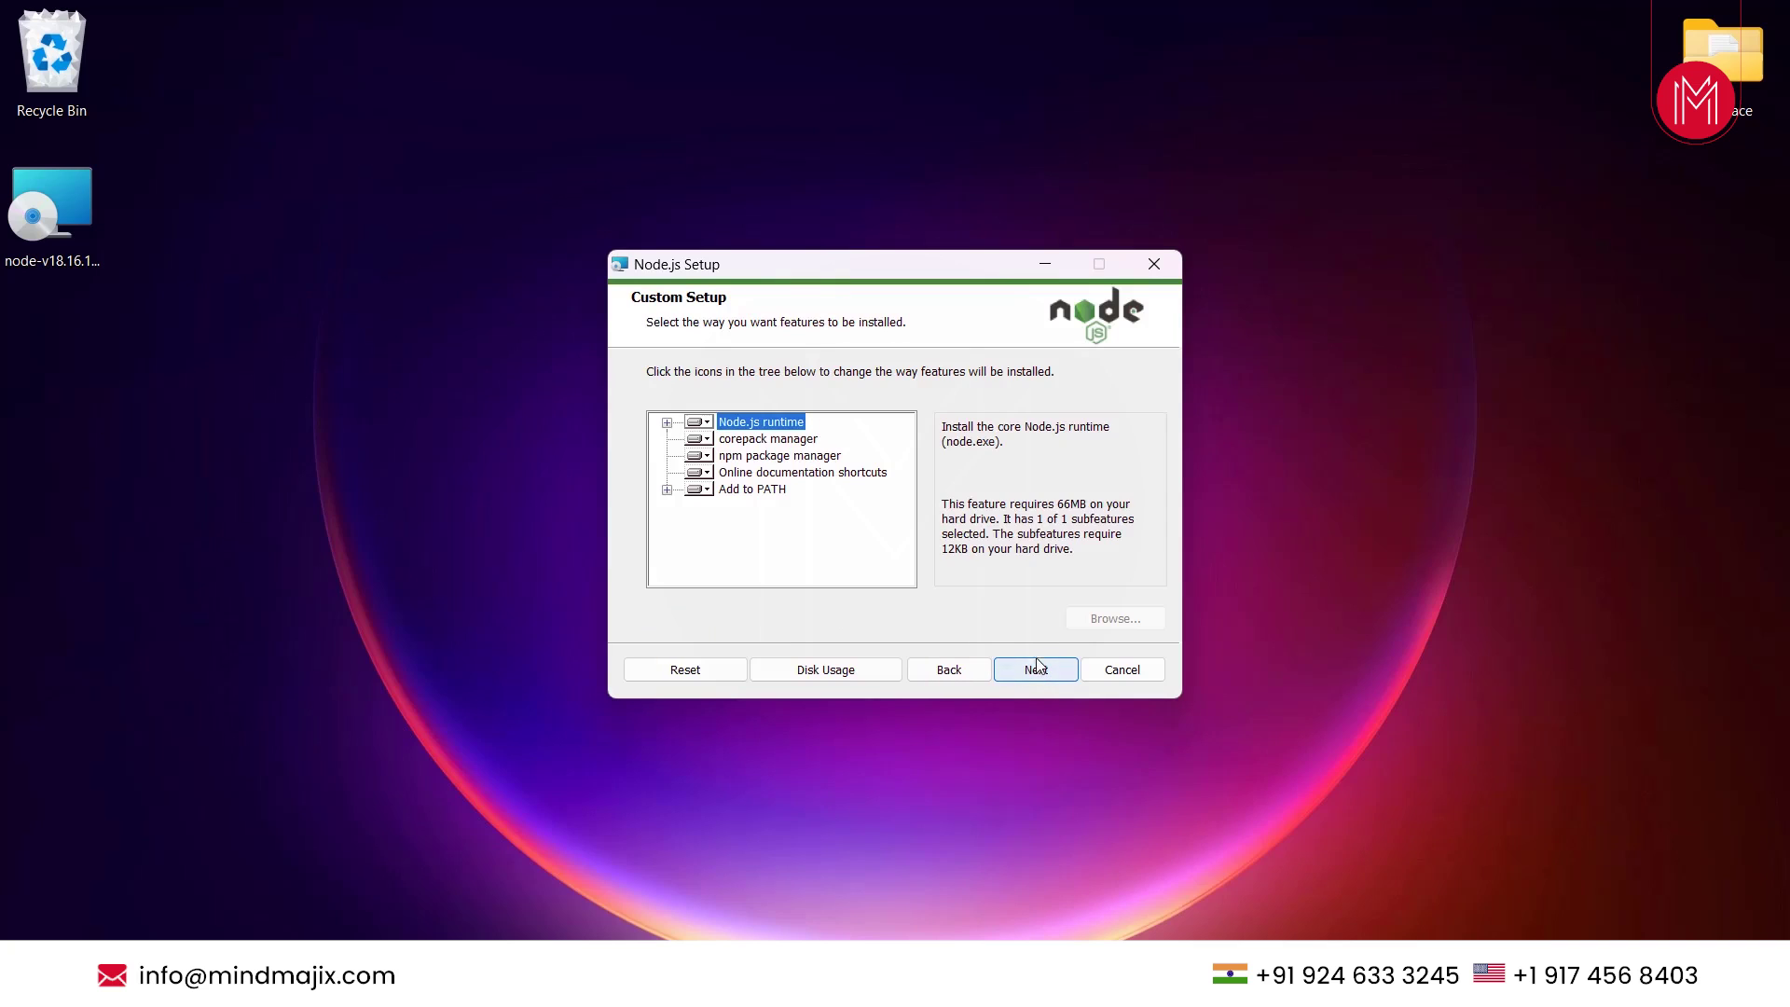
left_click(1036, 670)
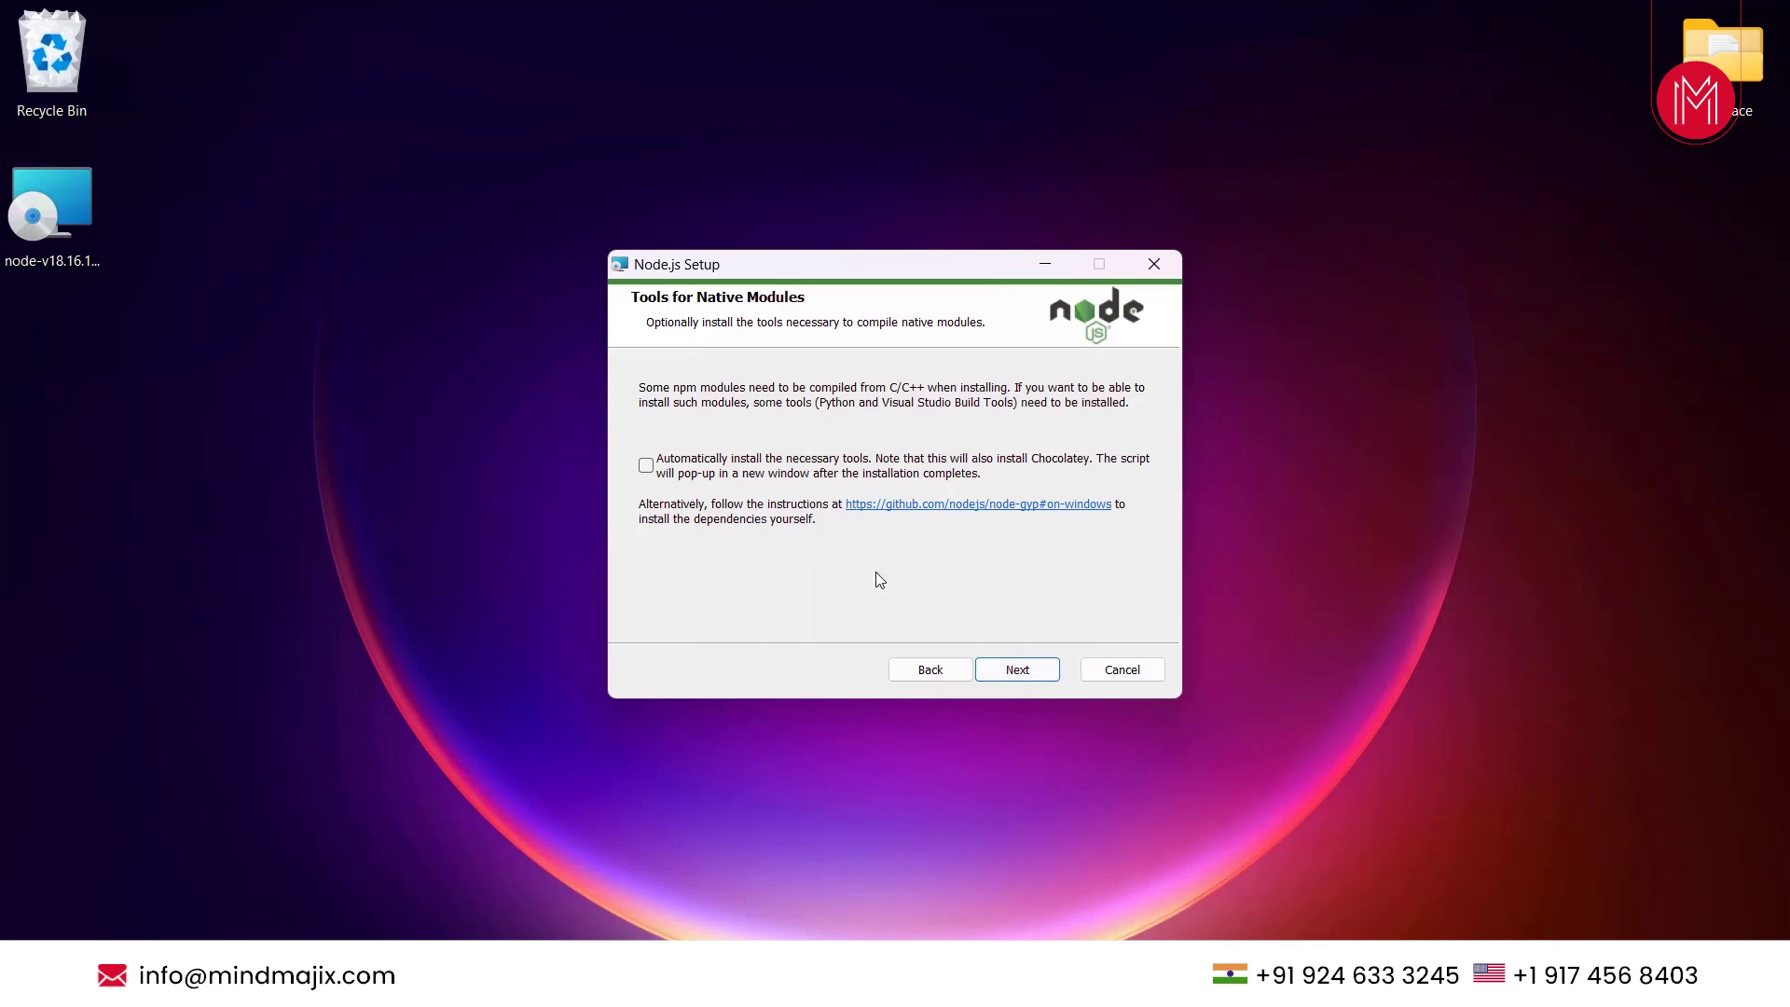
left_click(1030, 671)
left_click(1023, 671)
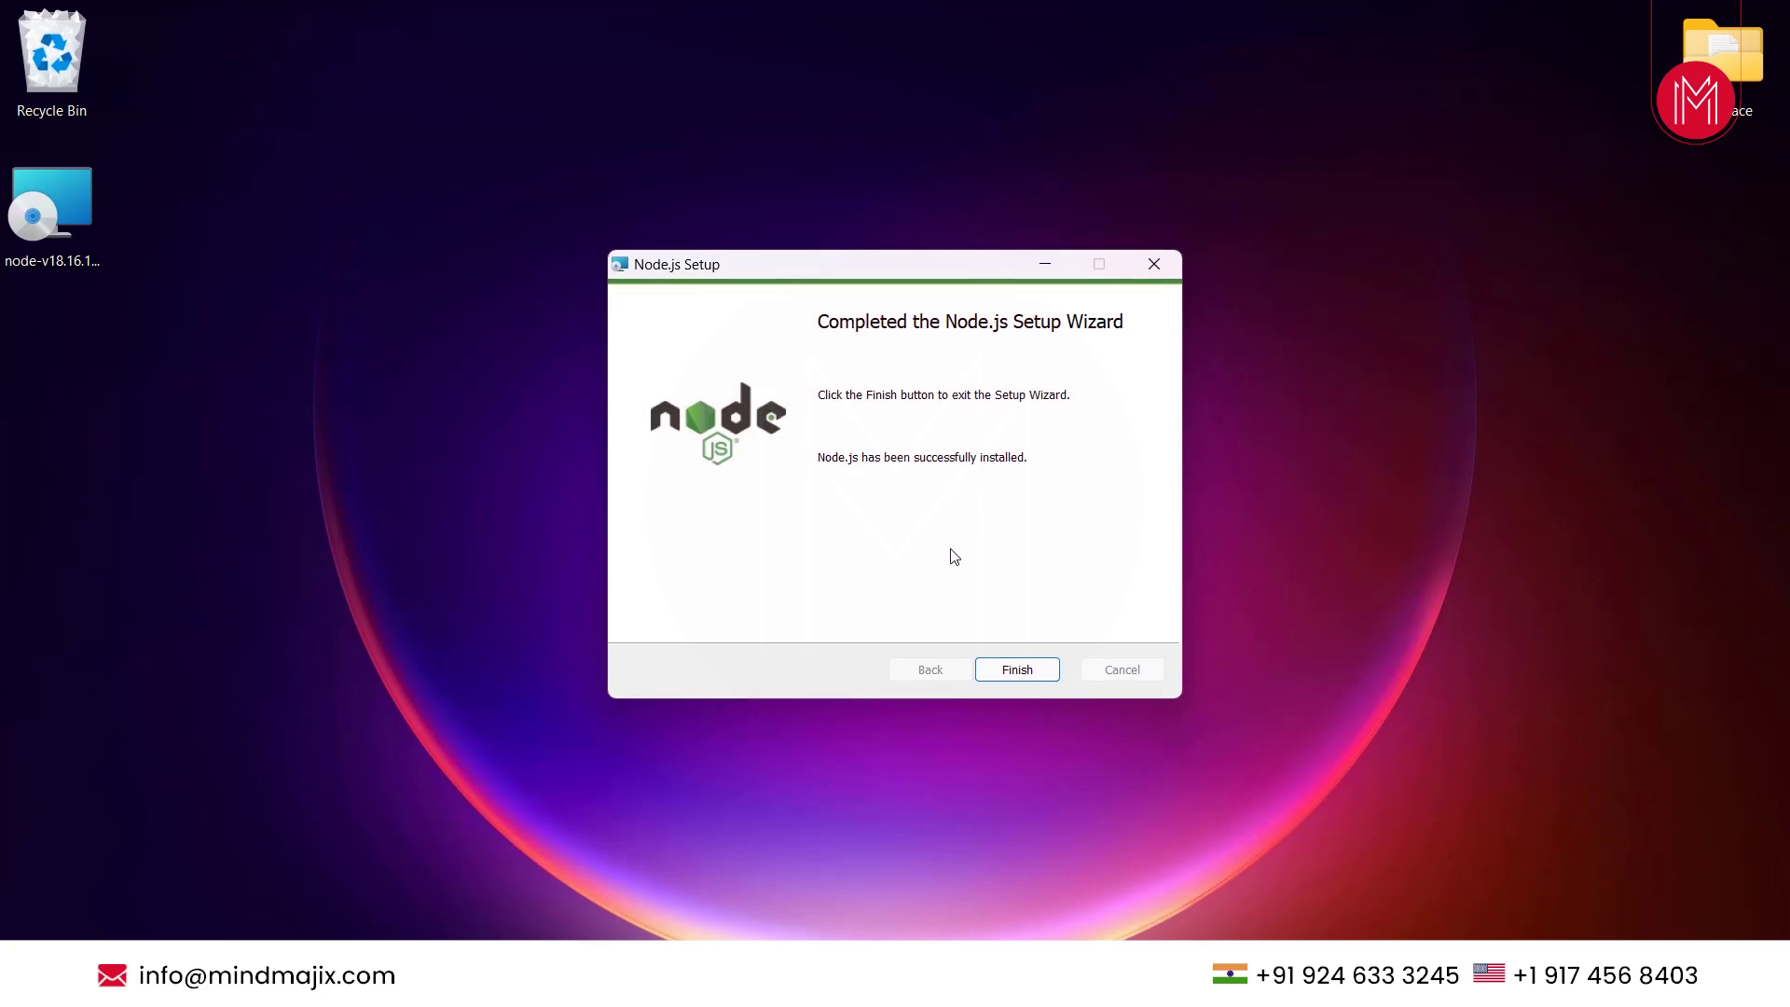
left_click(1018, 675)
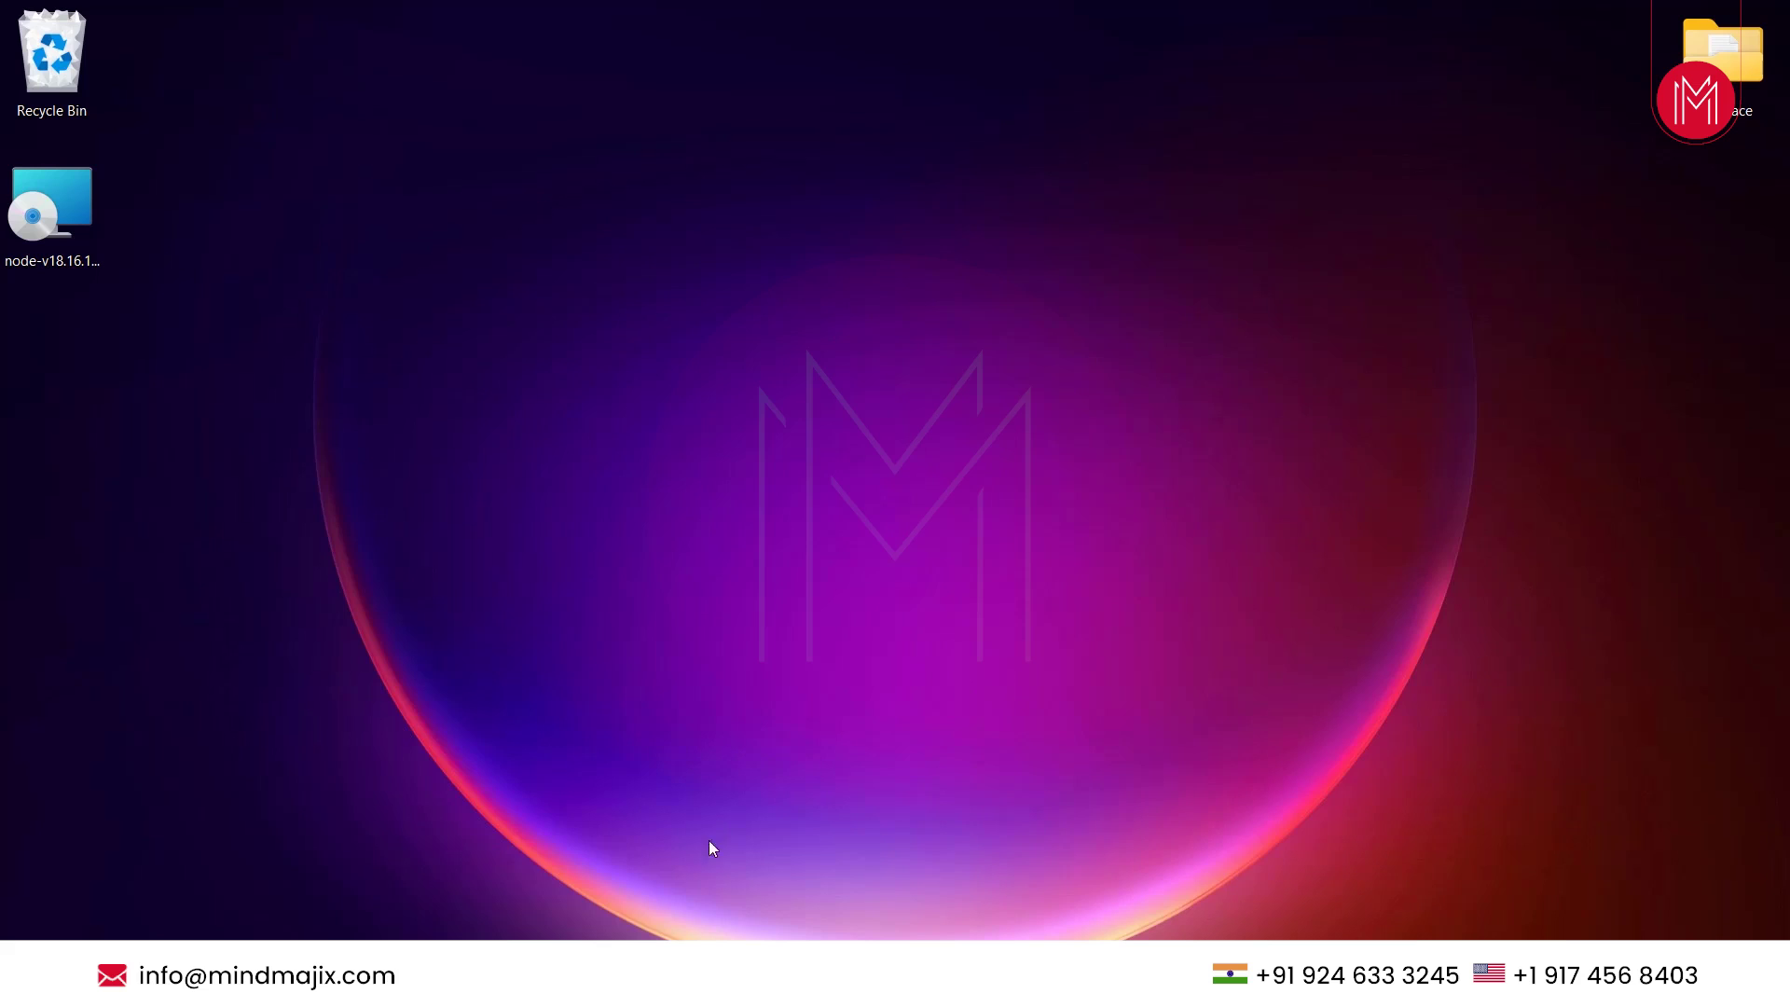
Step: Open Command Prompt and run node --version, confirming it reports v18.16.1
key("super")
type("cmd")
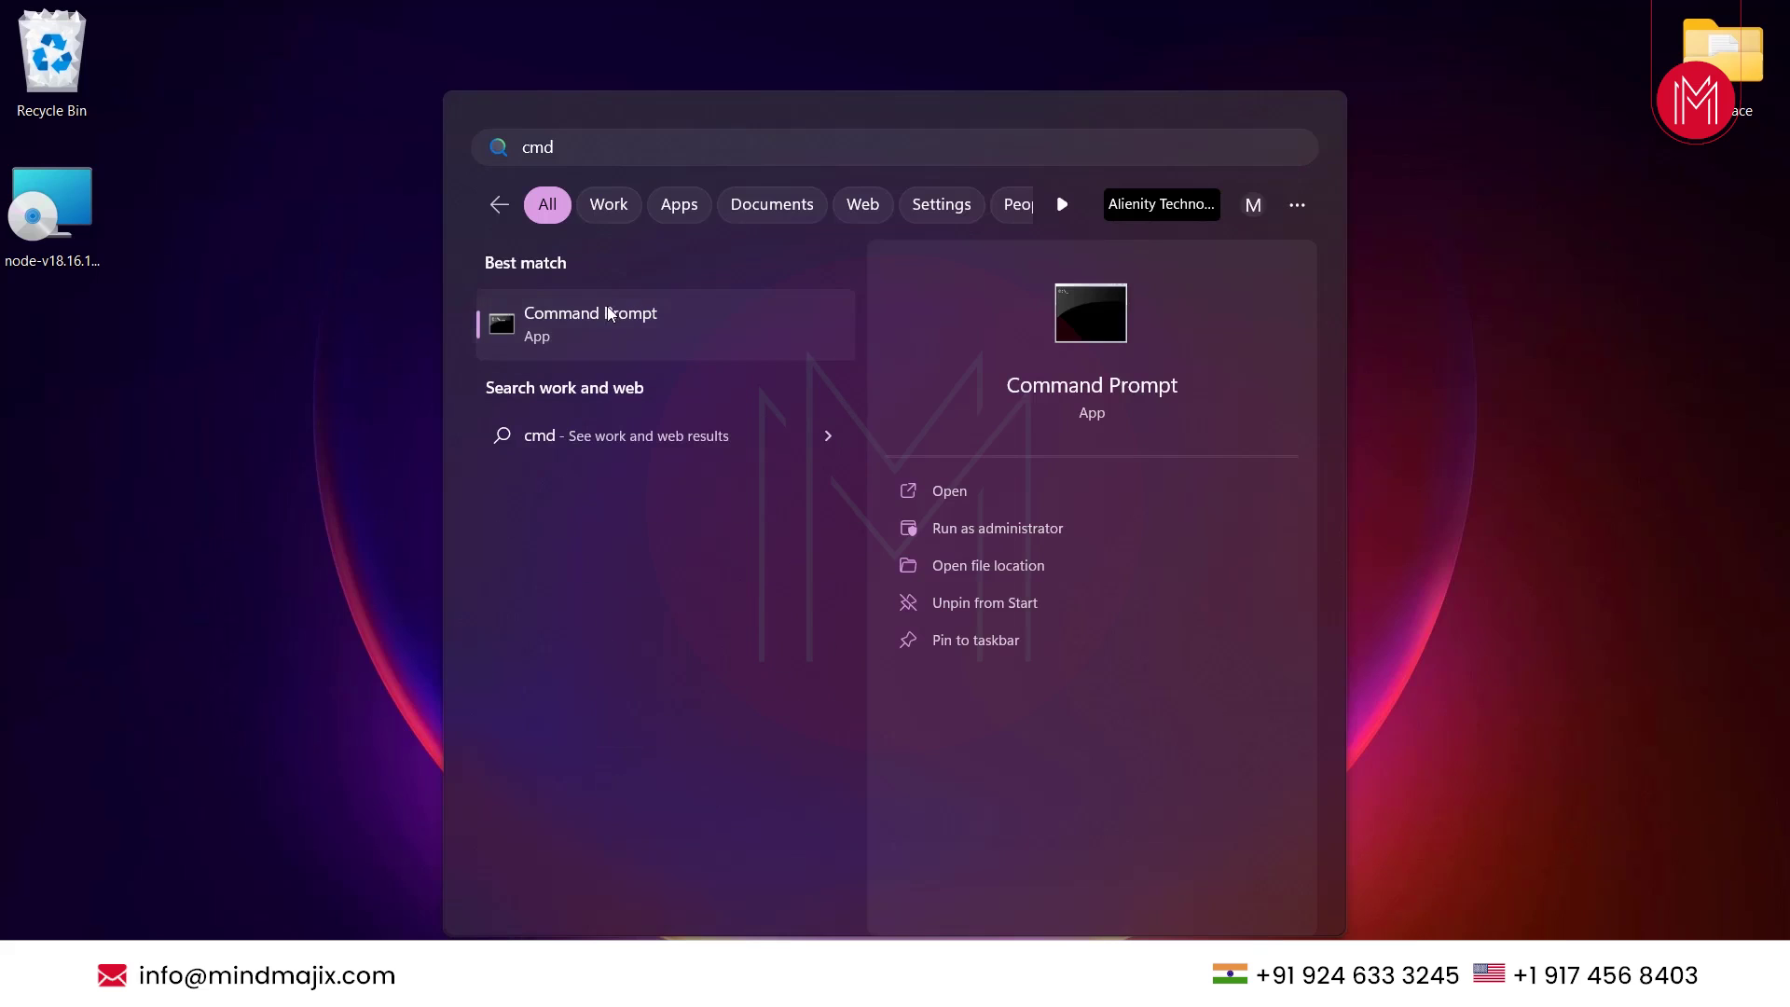
left_click(609, 311)
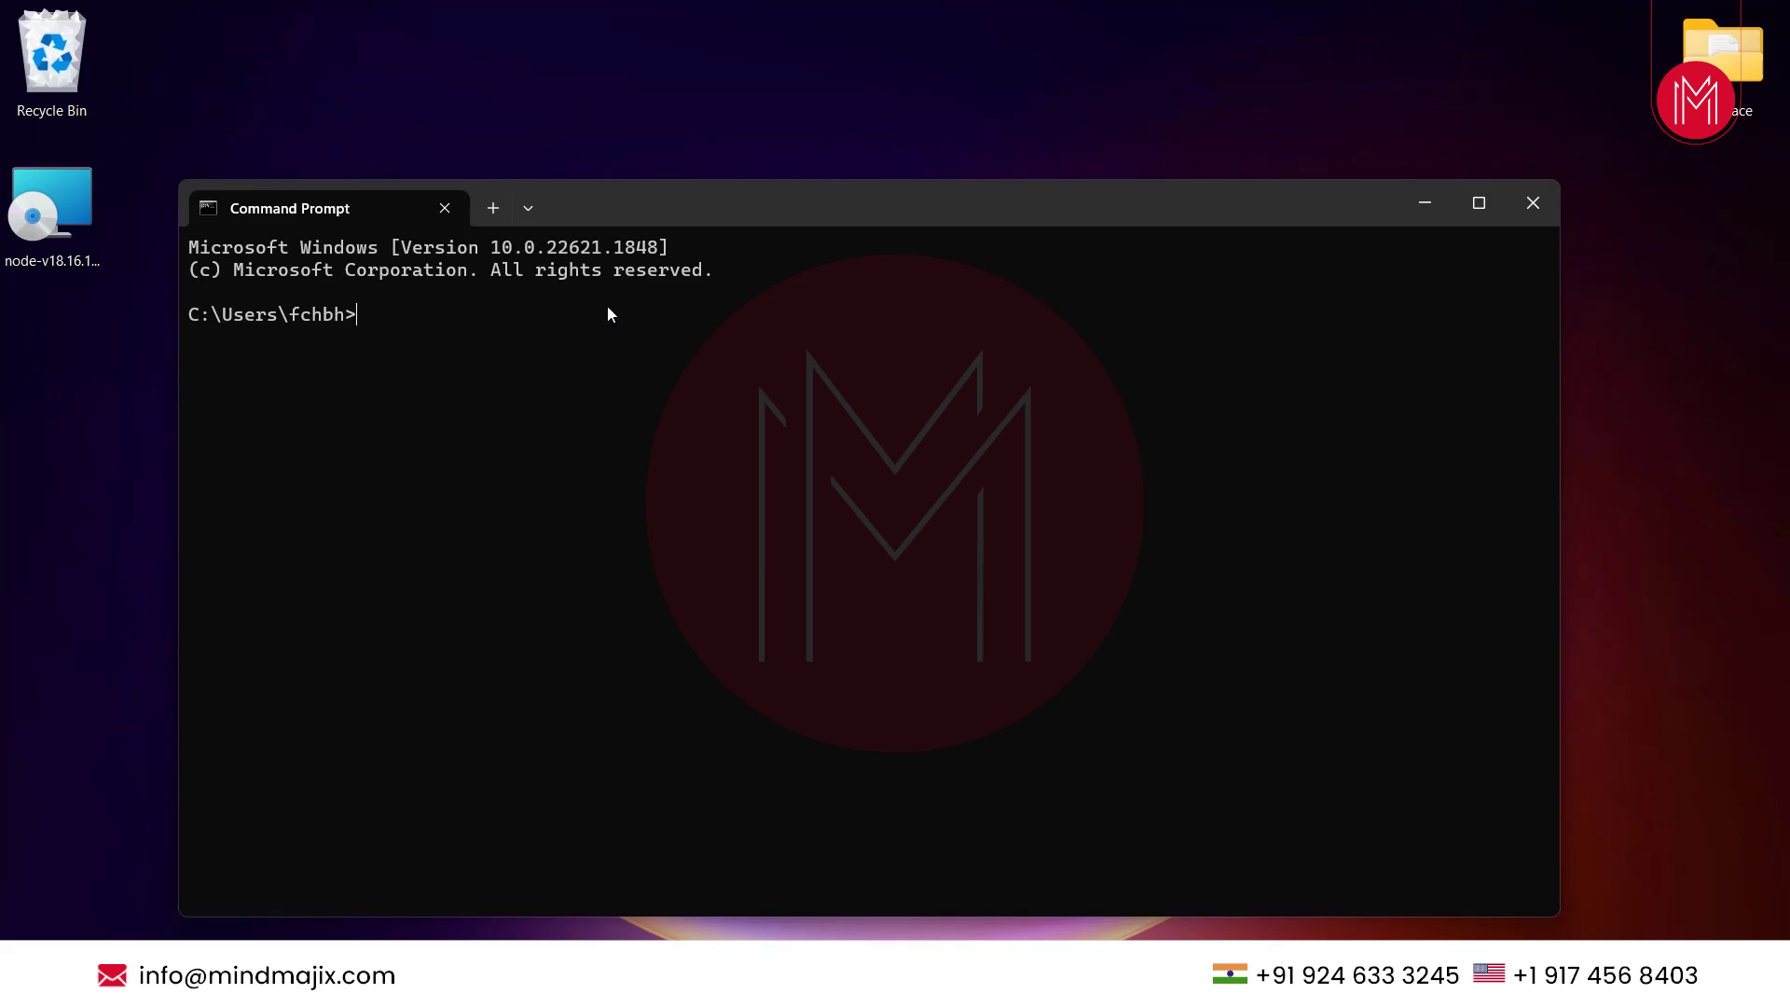
type("node --version")
key("Return")
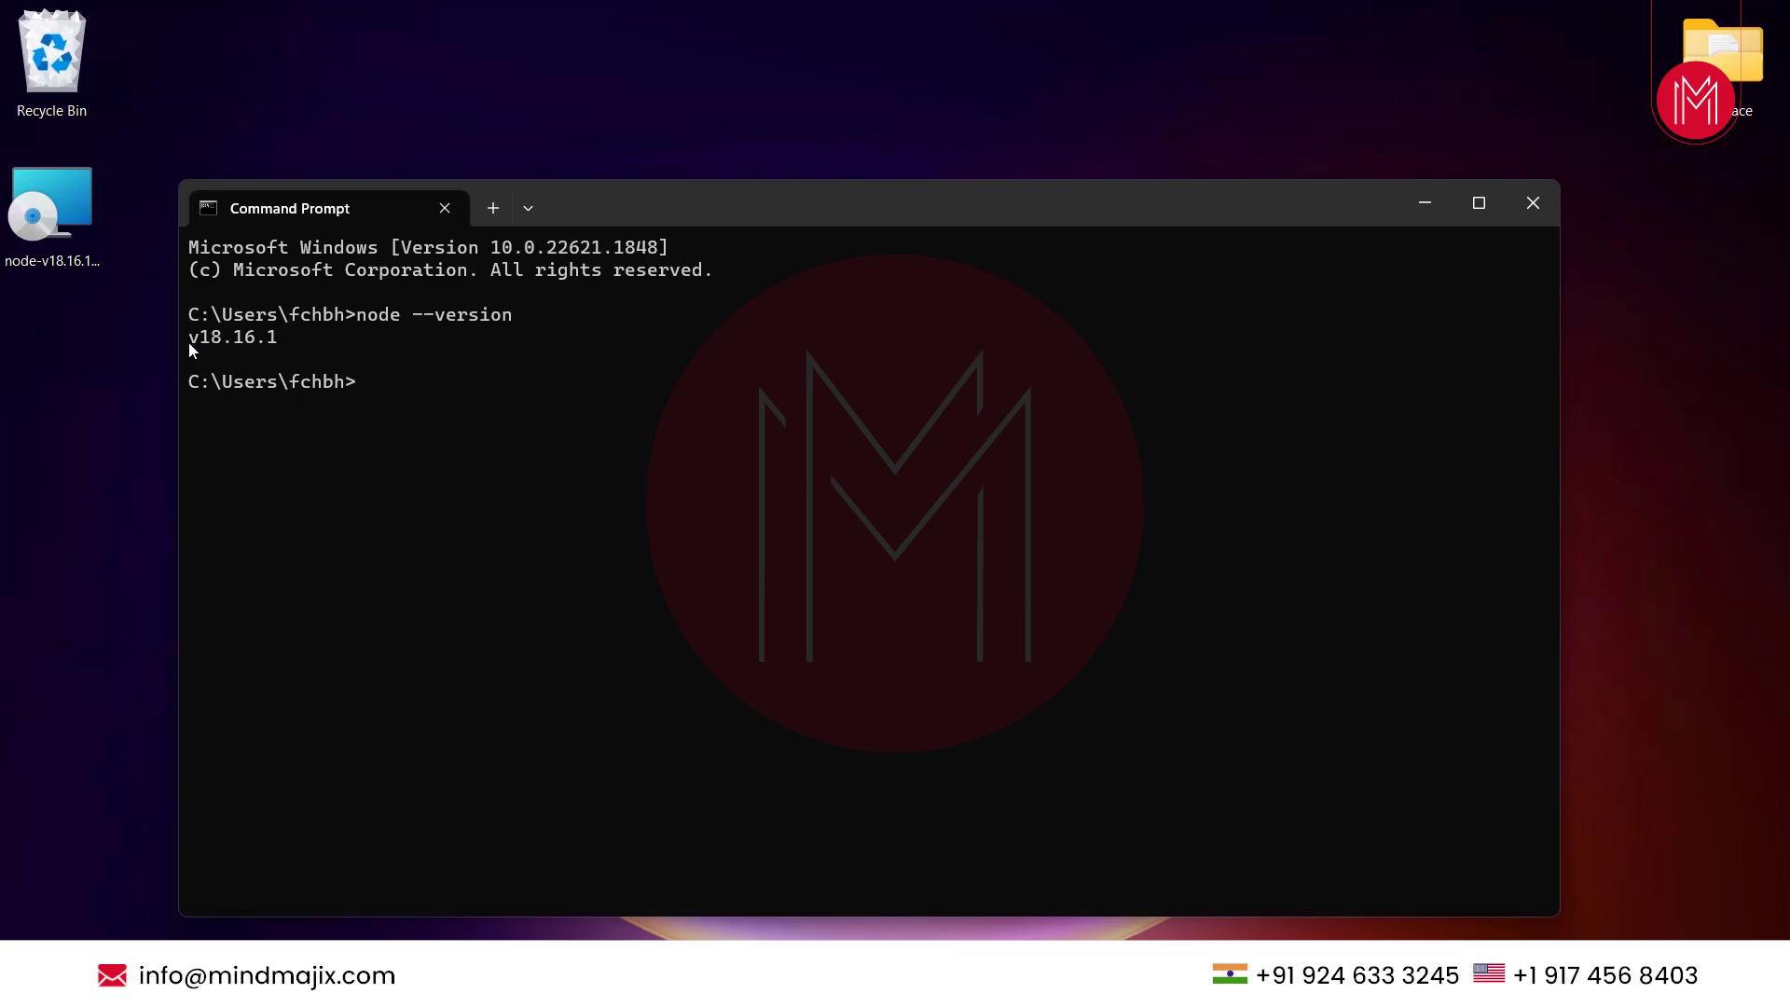
left_click_drag(189, 344, 282, 351)
left_click(363, 382)
Step: Close Command Prompt, launch Windows PowerShell and move its window higher on screen
left_click(1523, 215)
key("super")
type("po")
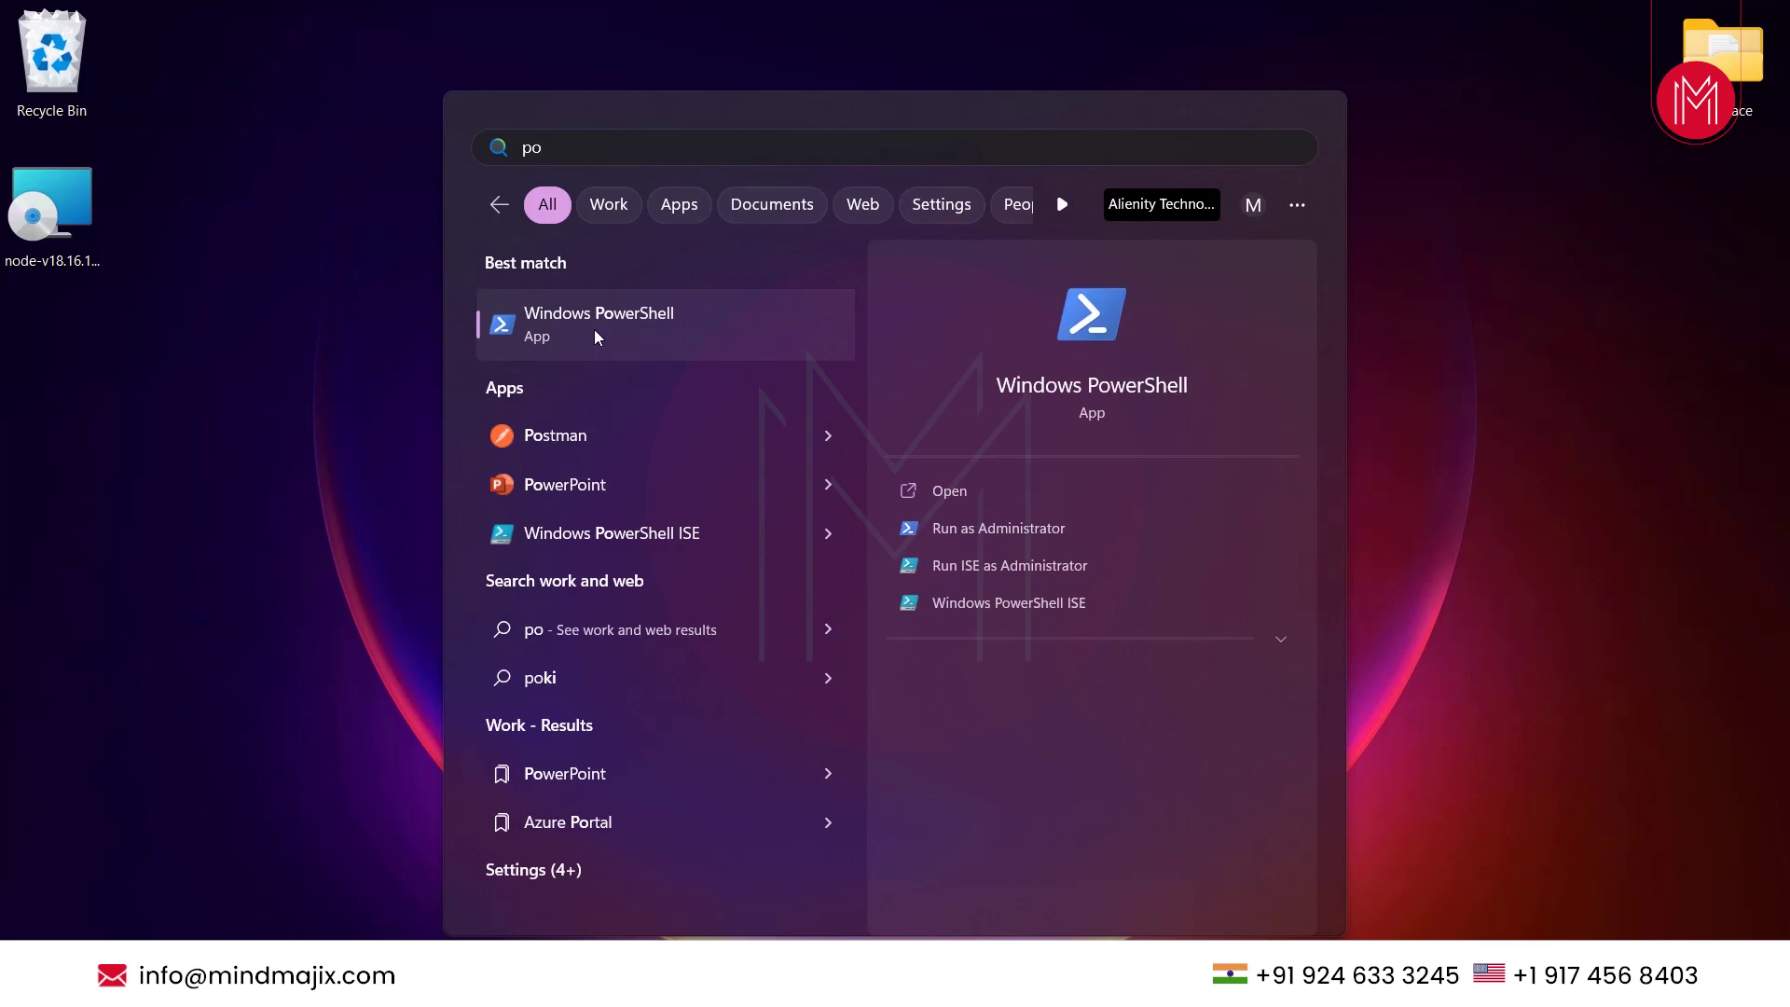
left_click(599, 334)
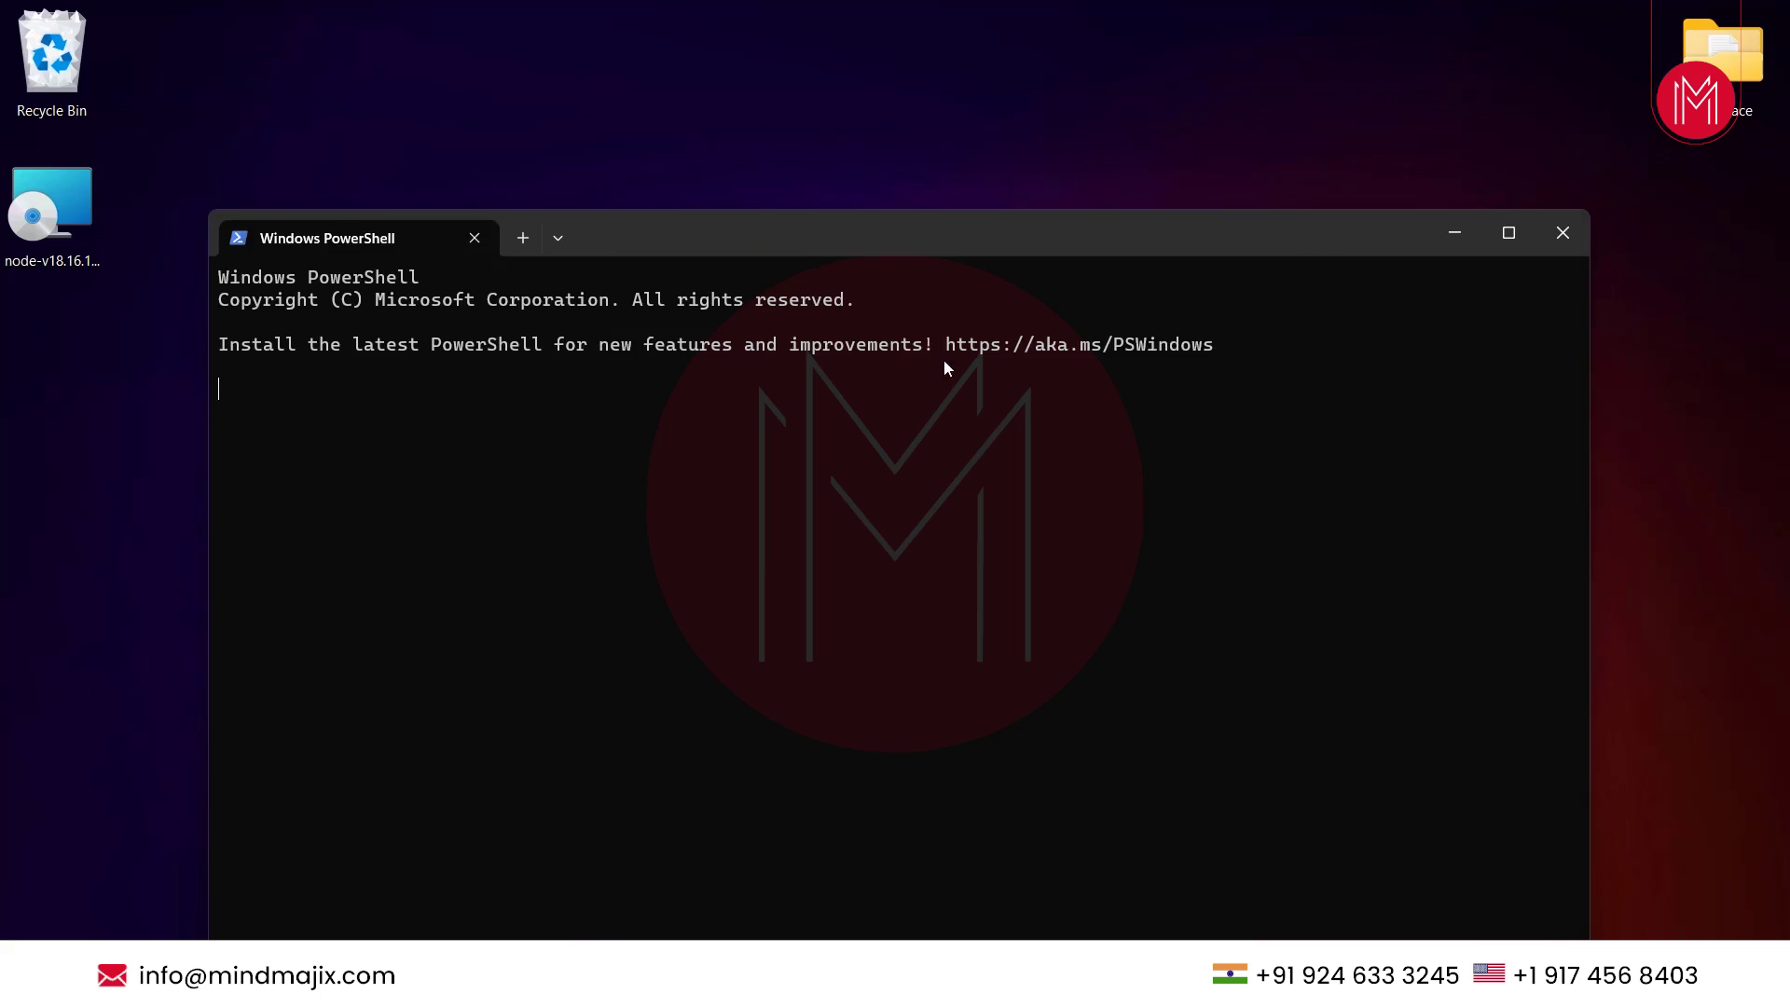
left_click_drag(880, 242, 920, 166)
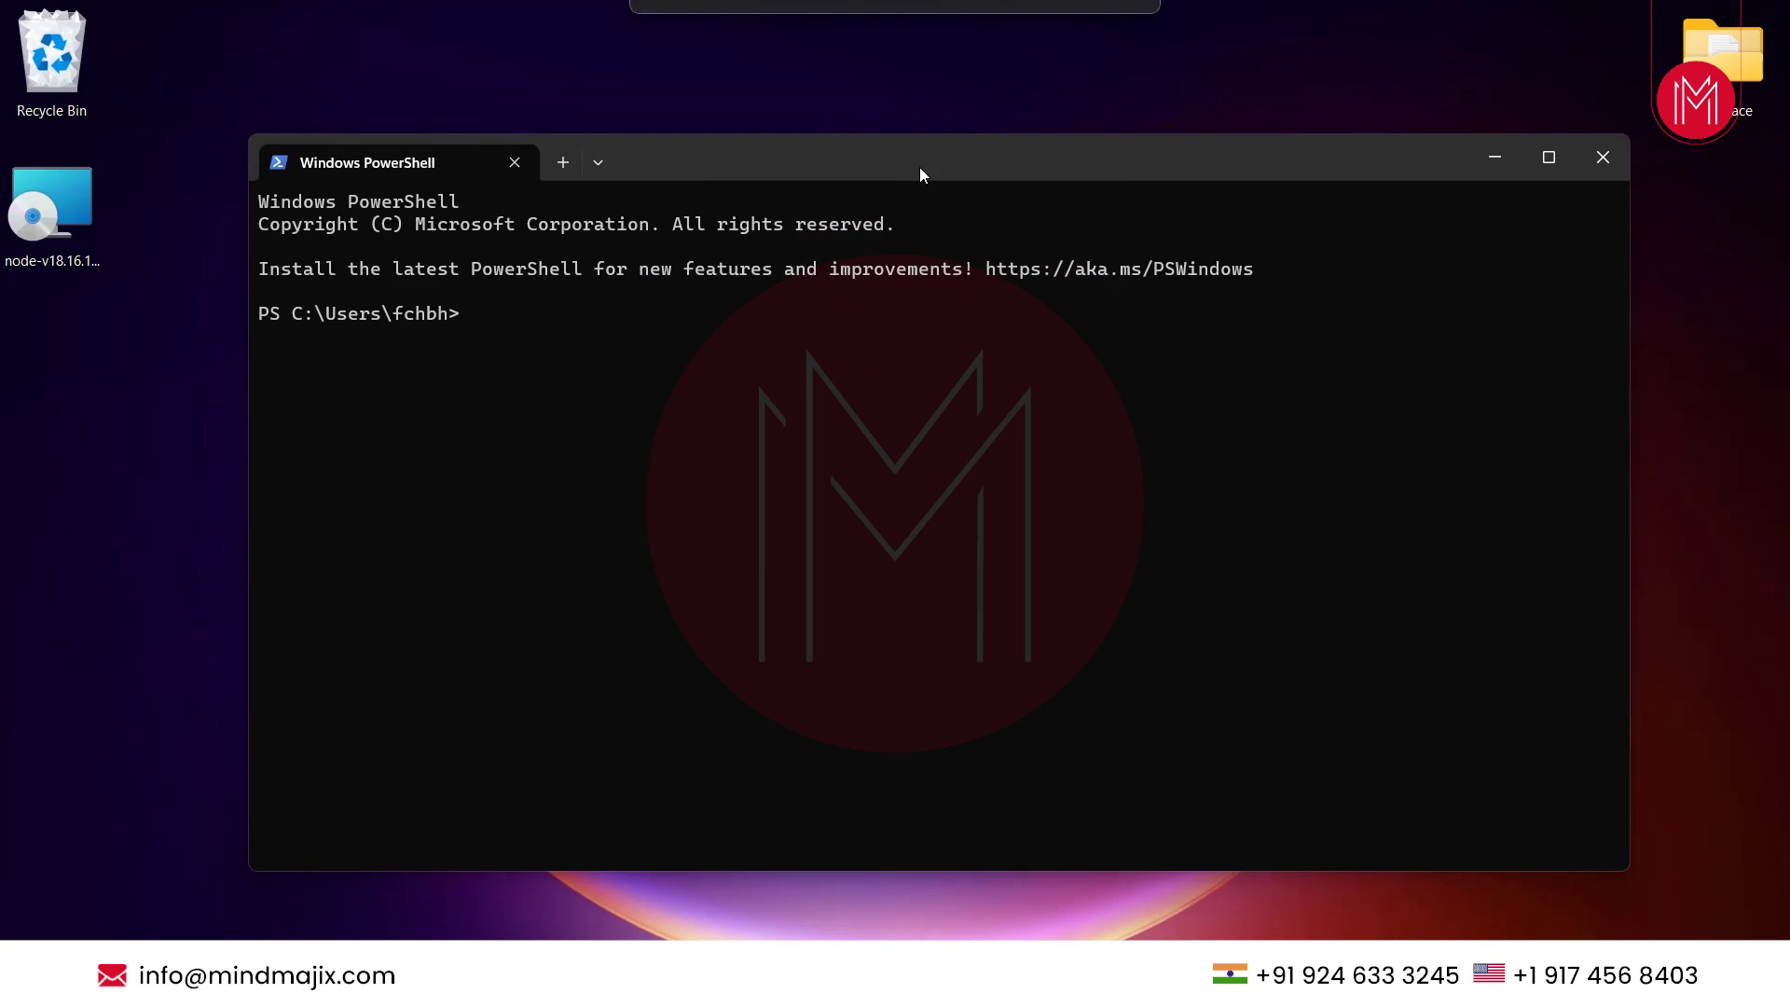
type("npm")
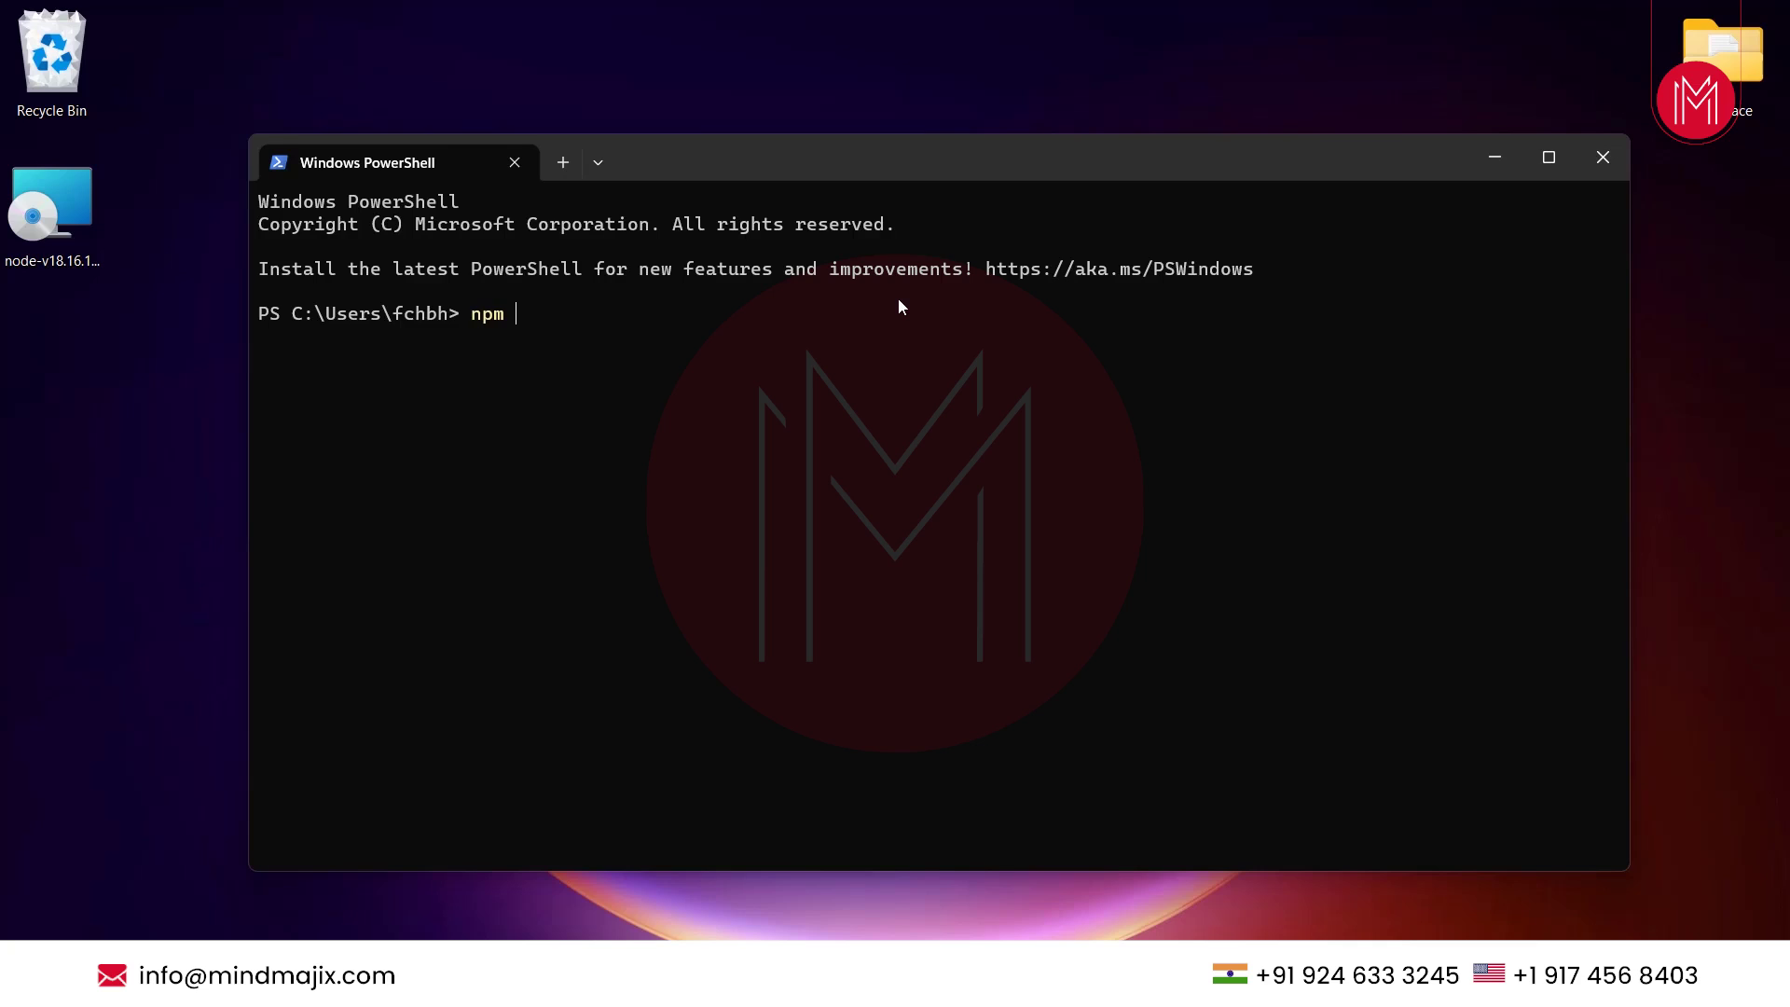
type("install -g @angular")
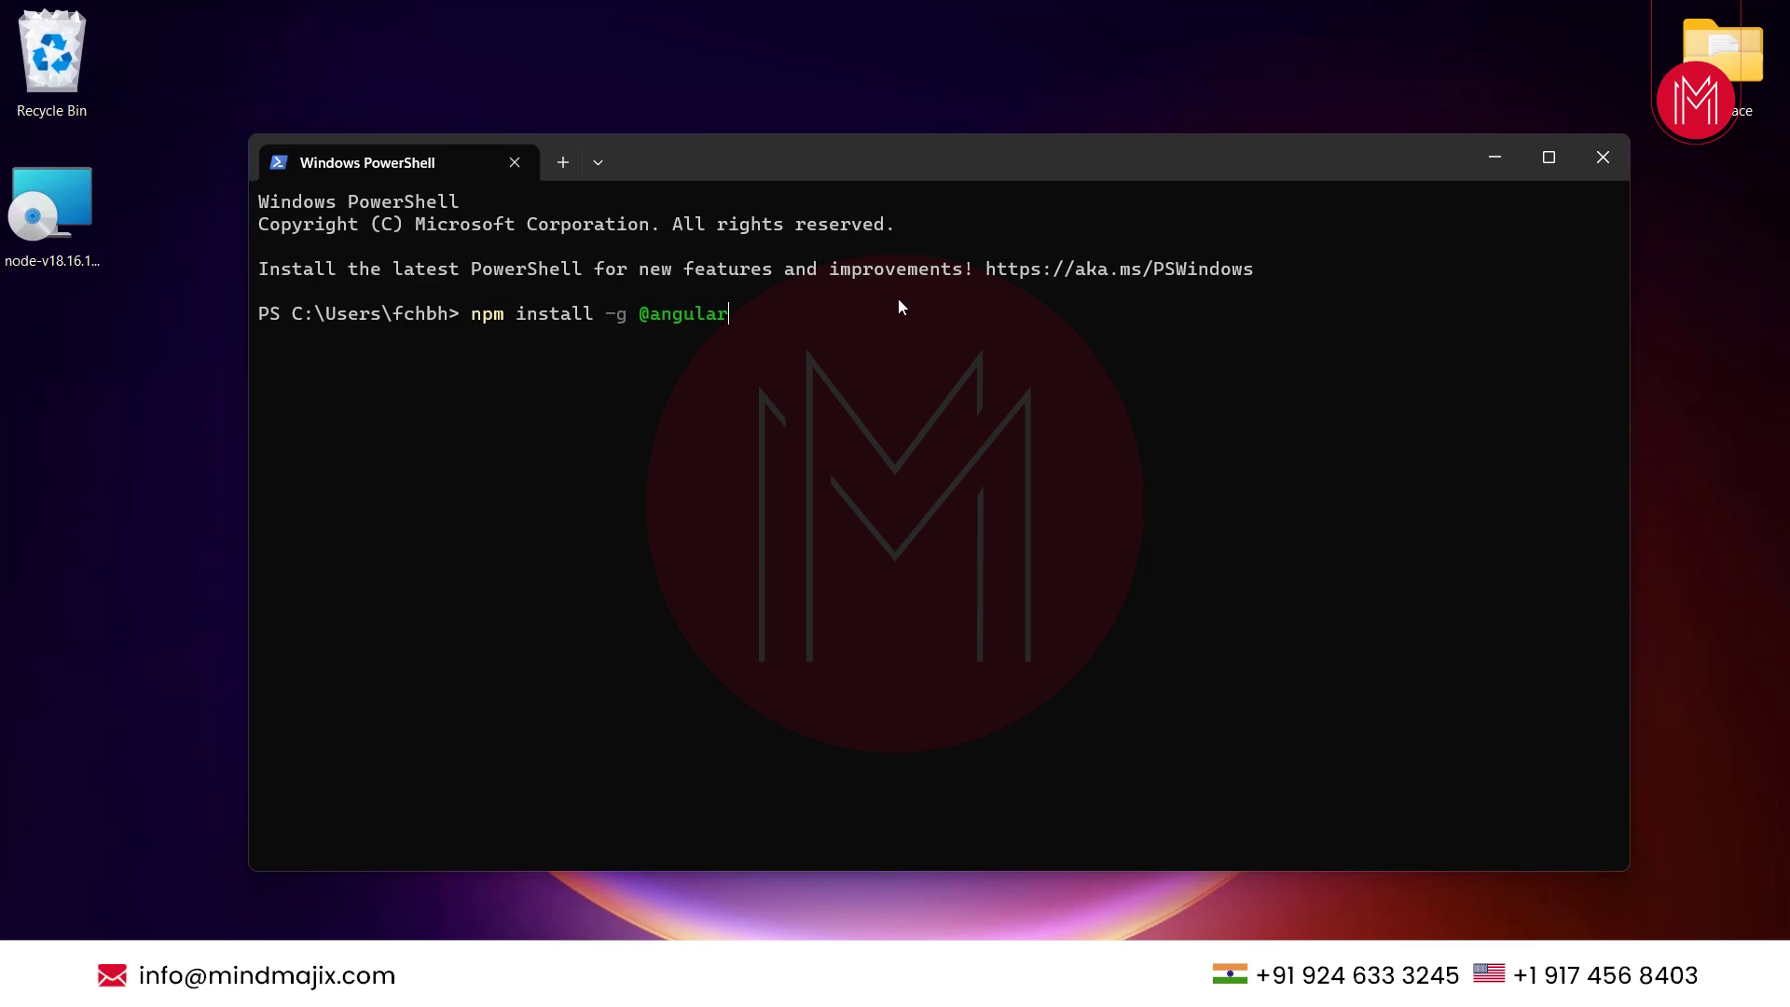
type("/cli")
key("Return")
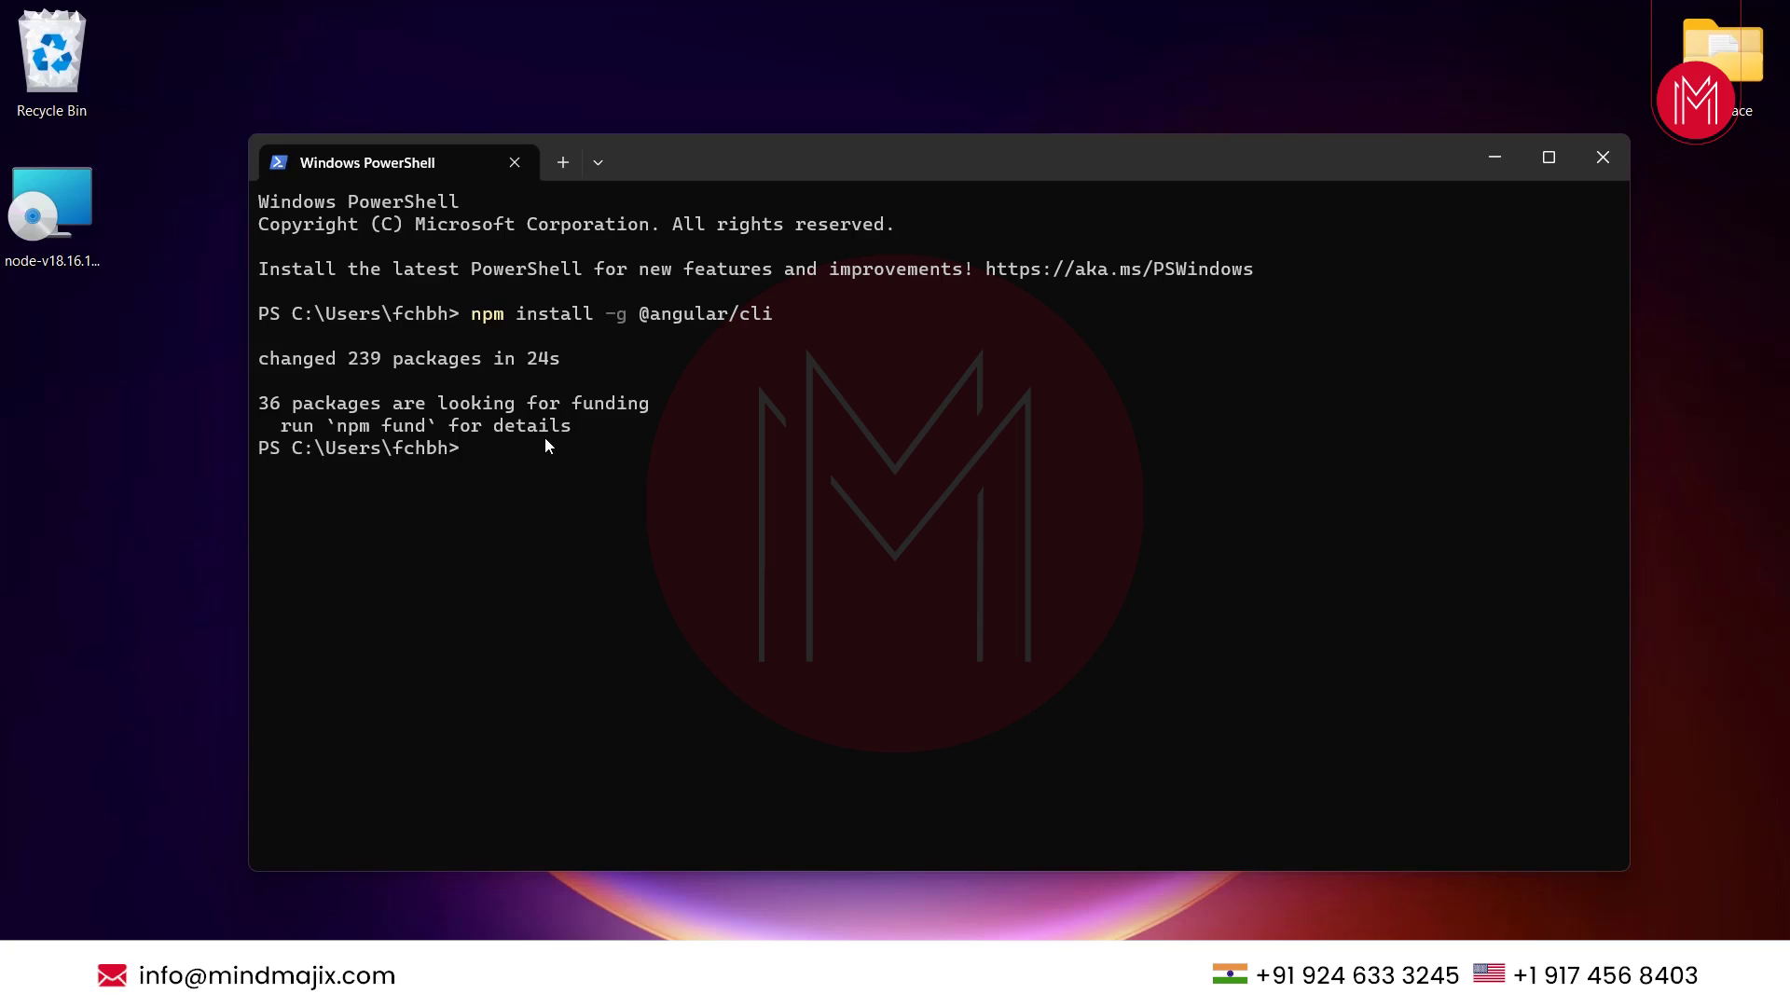
type("ng")
Step: Clear the prompt, change into the Desktop folder and create a folder named angular
key("BackSpace")
key("BackSpace")
key("BackSpace")
key("BackSpace")
key("BackSpace")
key("BackSpace")
type("cd des")
key("Tab")
key("Return")
type("mkdir")
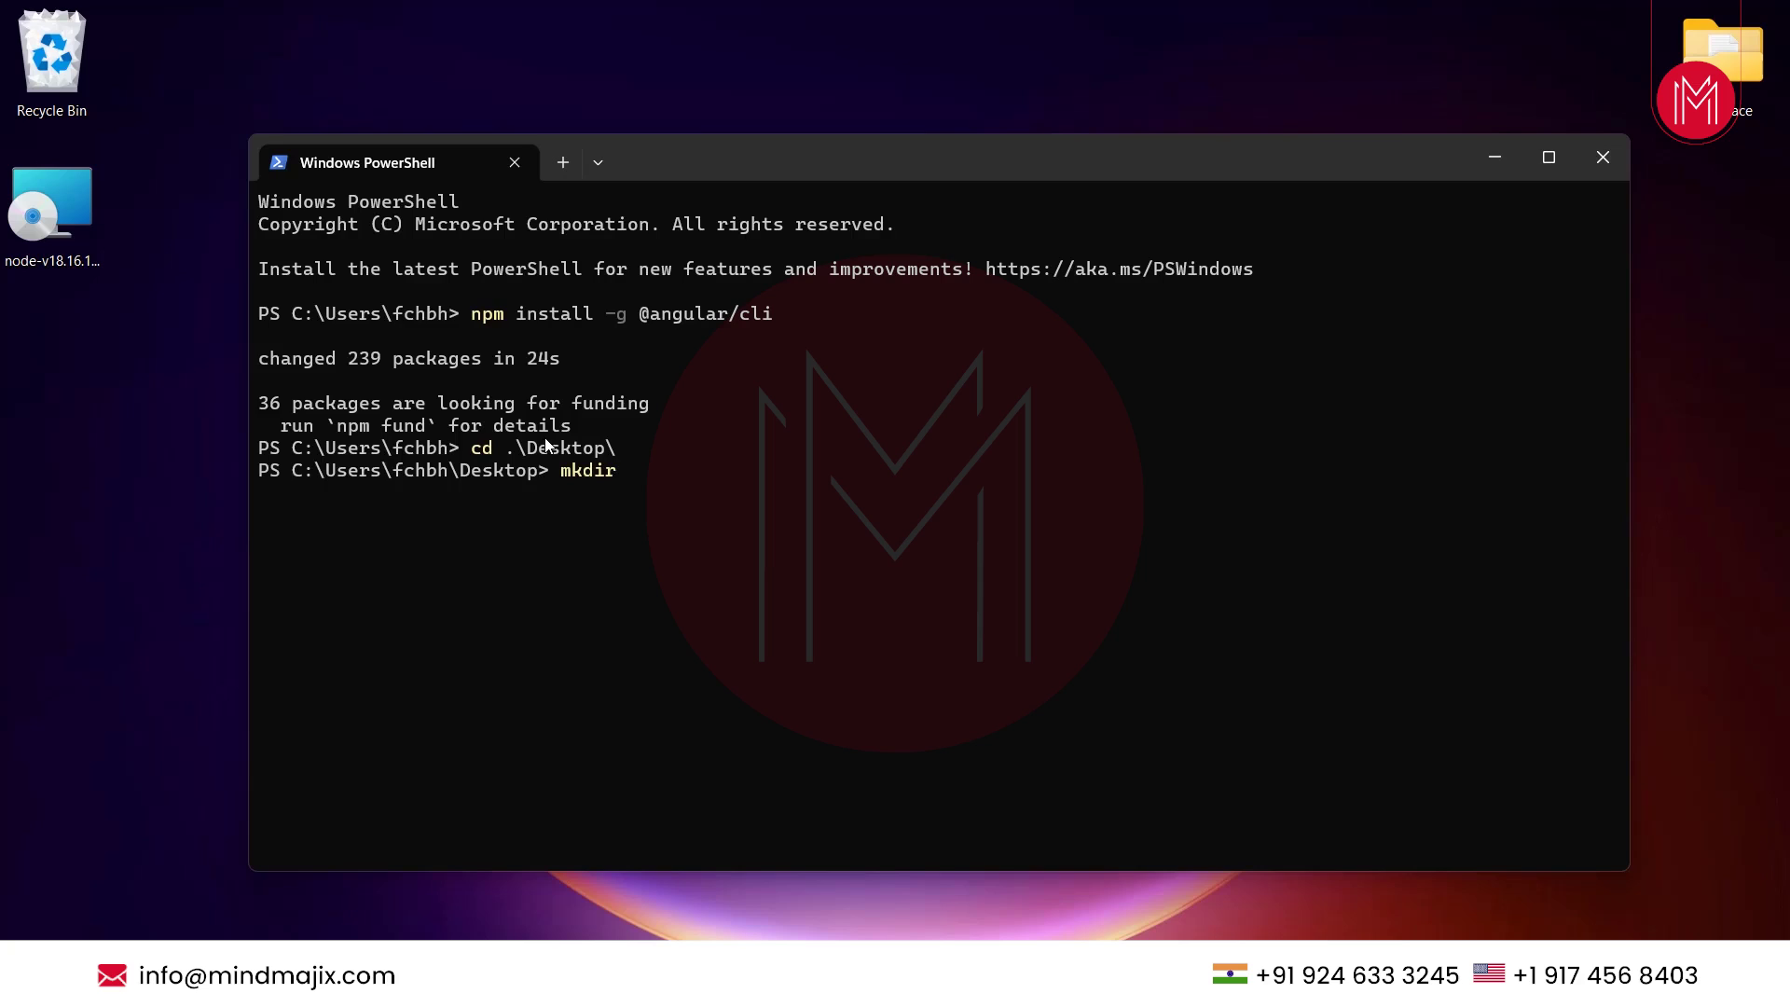
type(" angular")
key("Return")
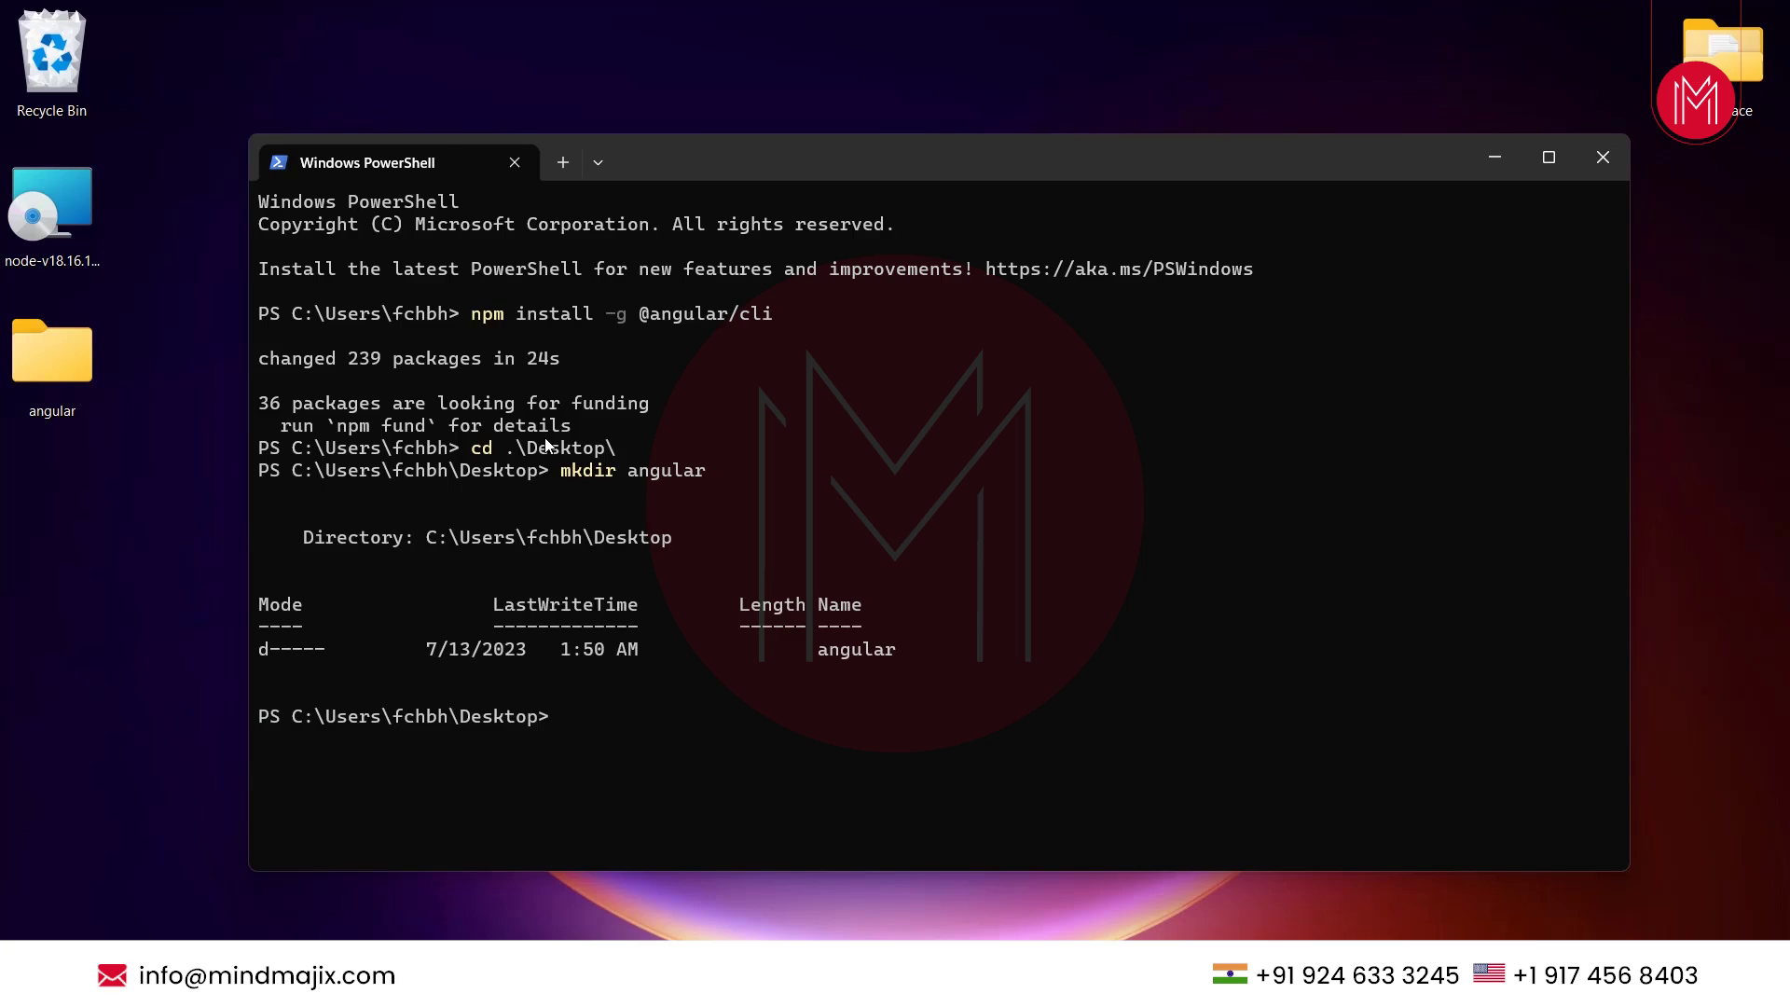
Step: Change into the angular folder and start ng new myproject
type("cd .\\")
type("a")
key("Tab")
key("Return")
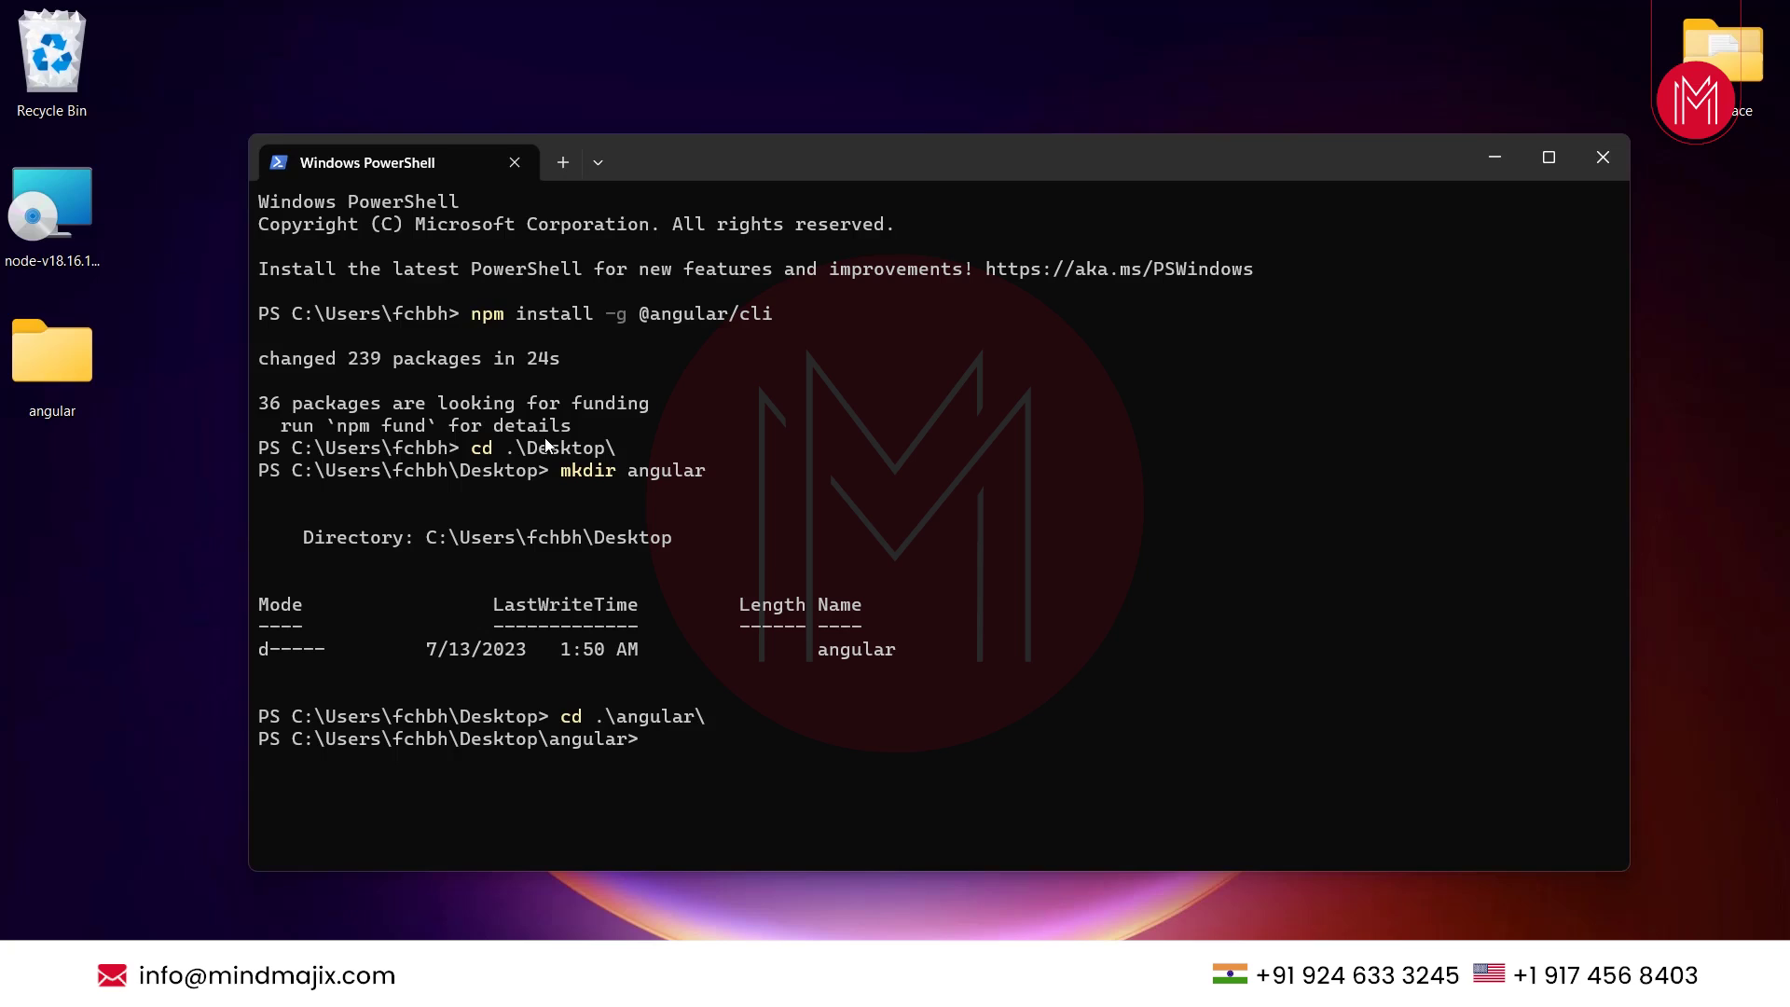
type("ng new myproject")
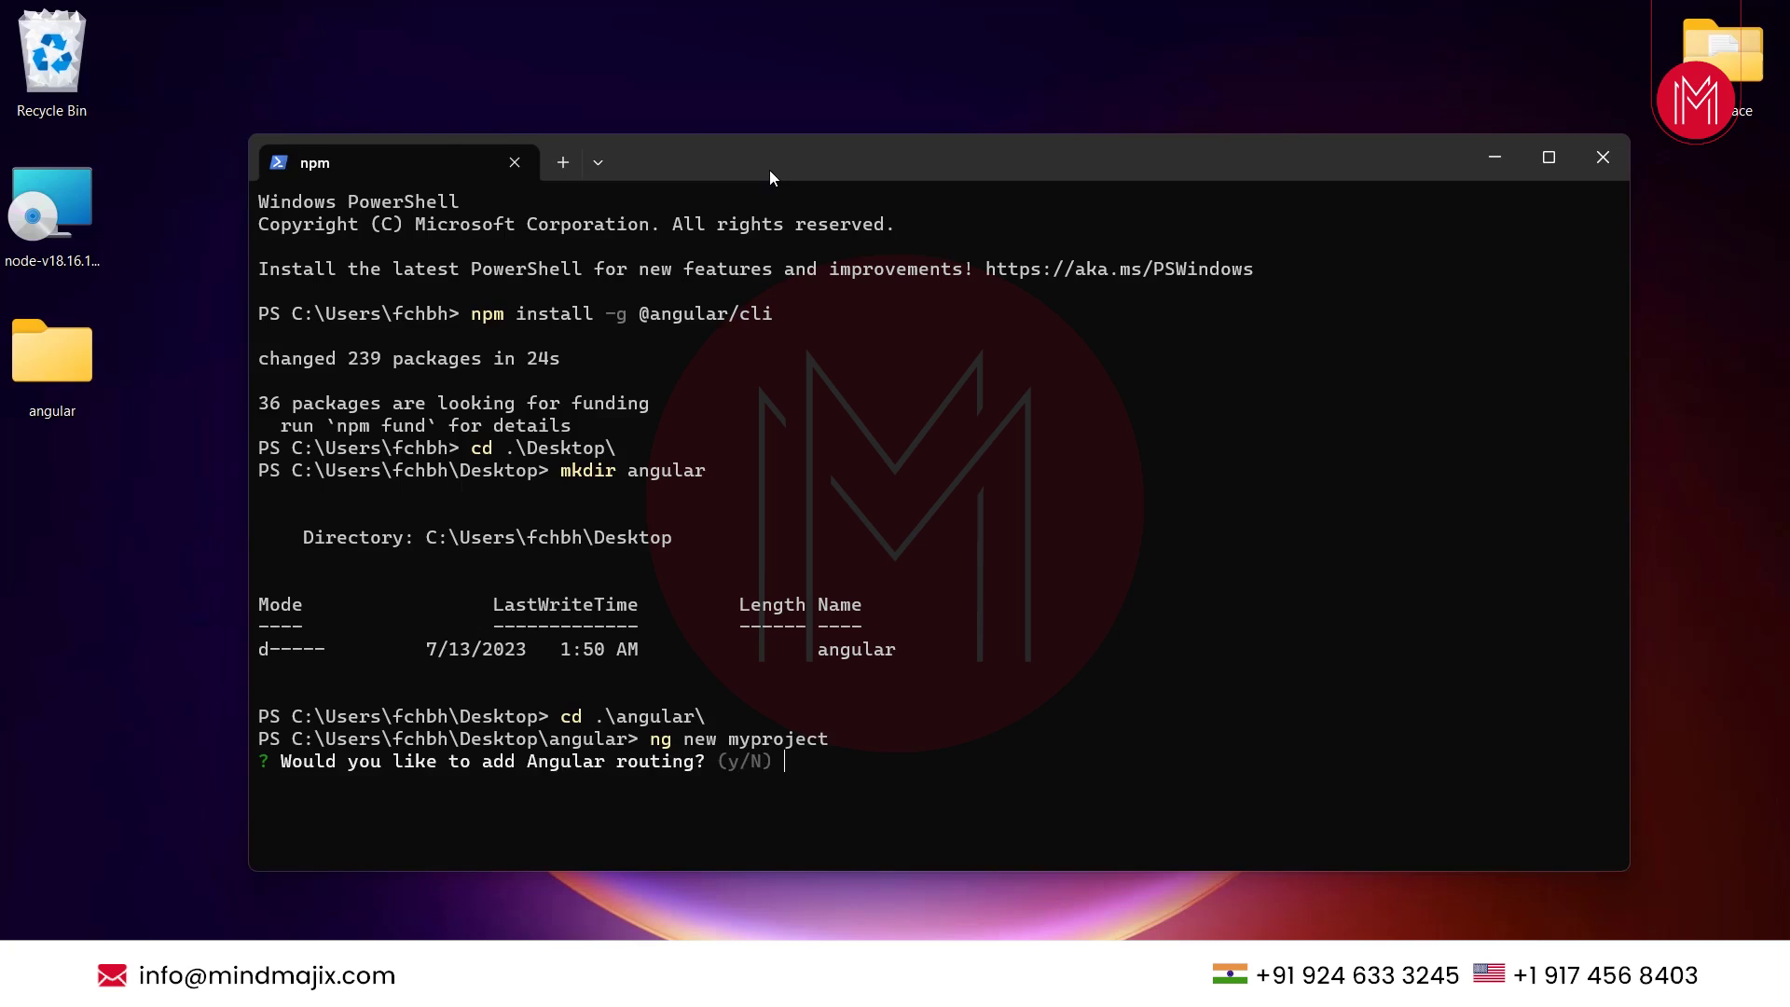
Step: Answer no to Angular routing, pick CSS, then open the folder in VS Code with code
left_click_drag(769, 170, 816, 34)
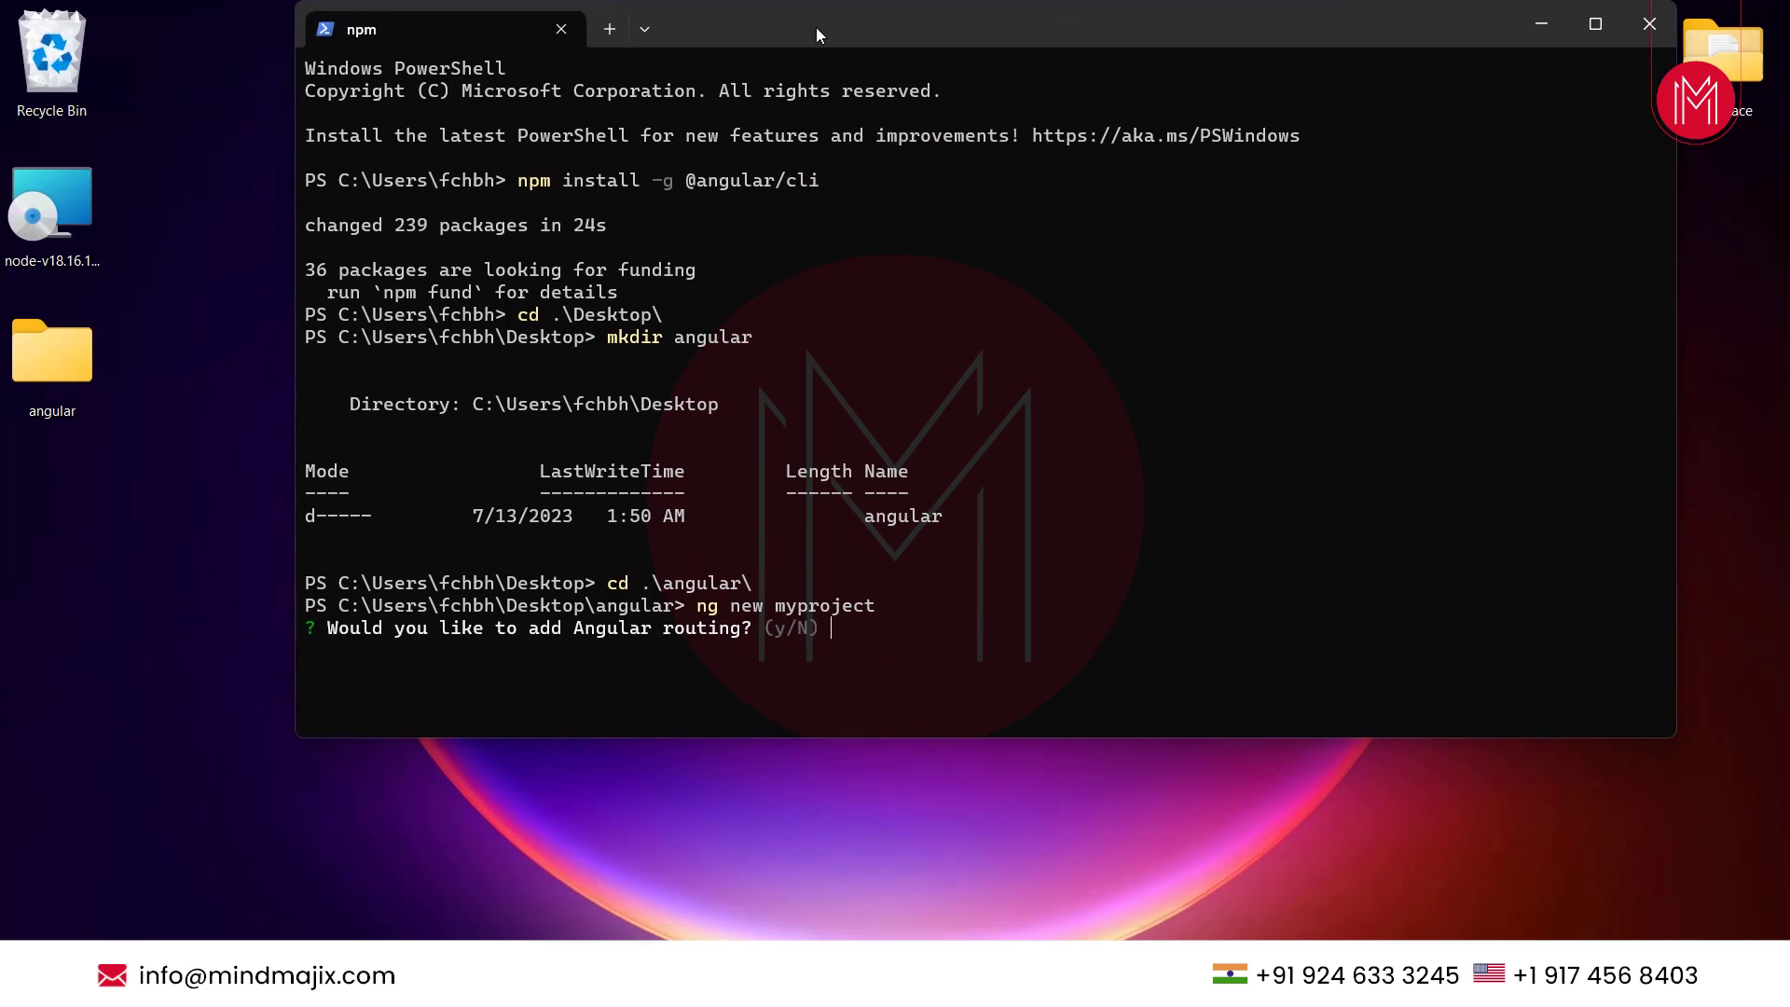
type("n")
key("Return")
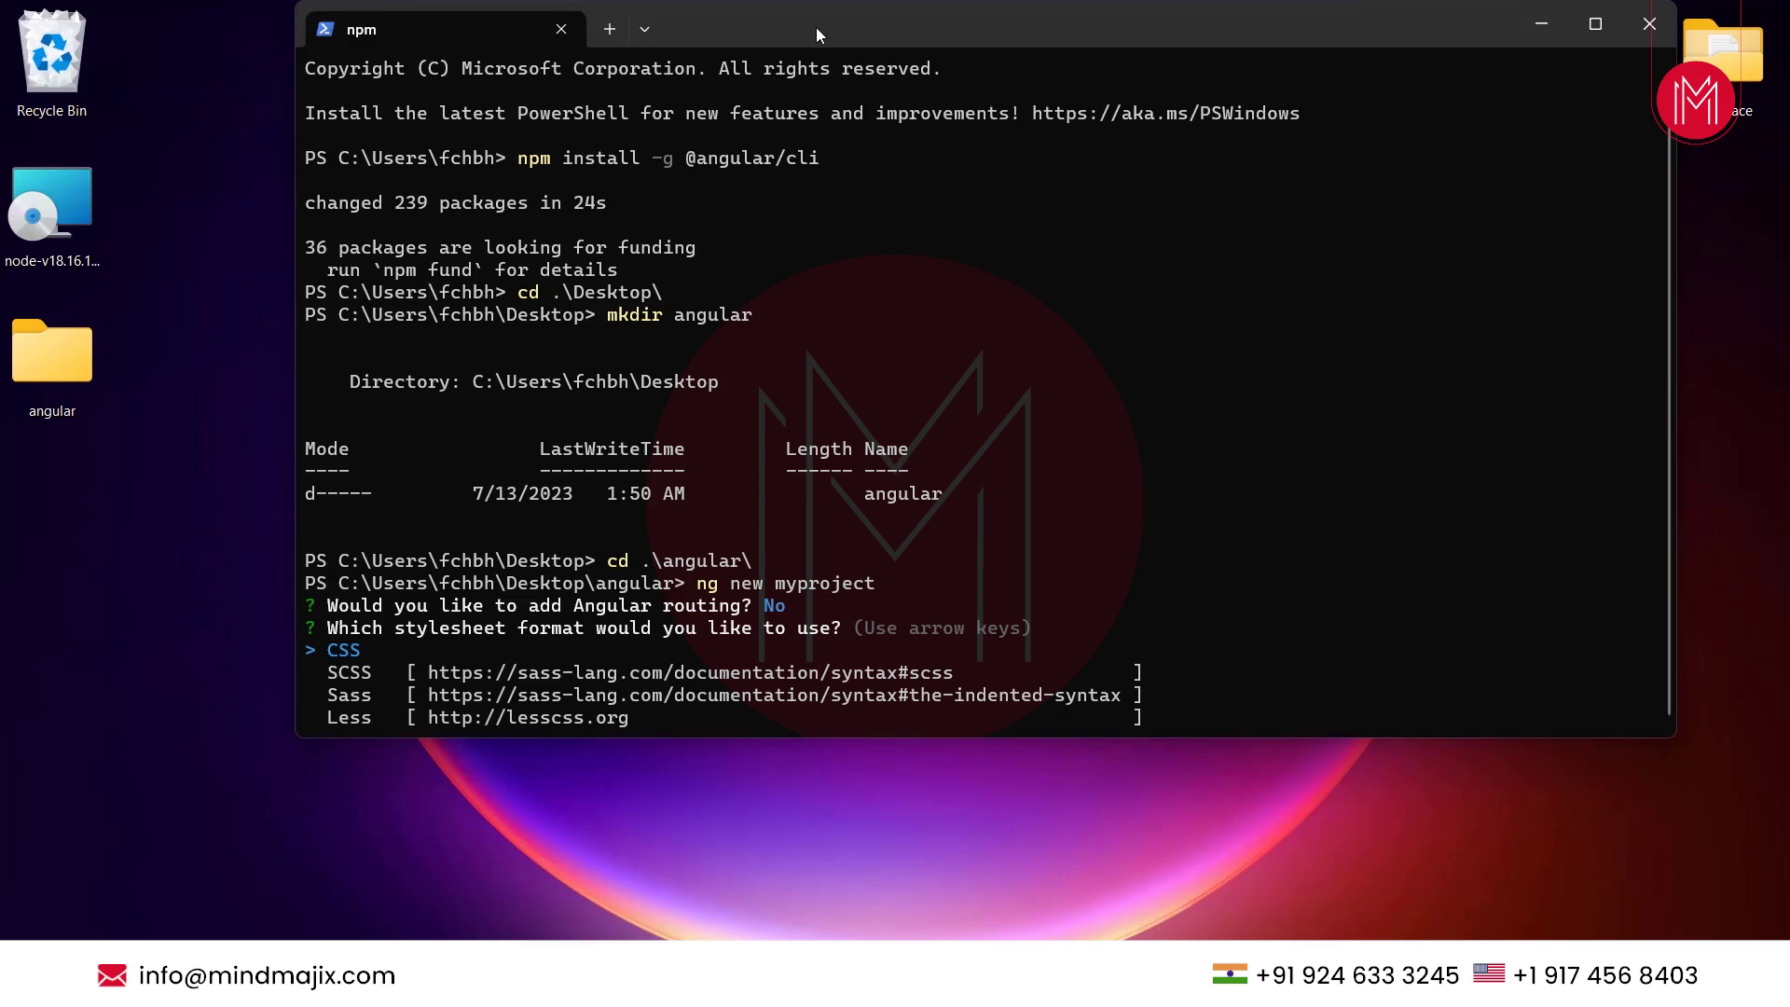
key("Return")
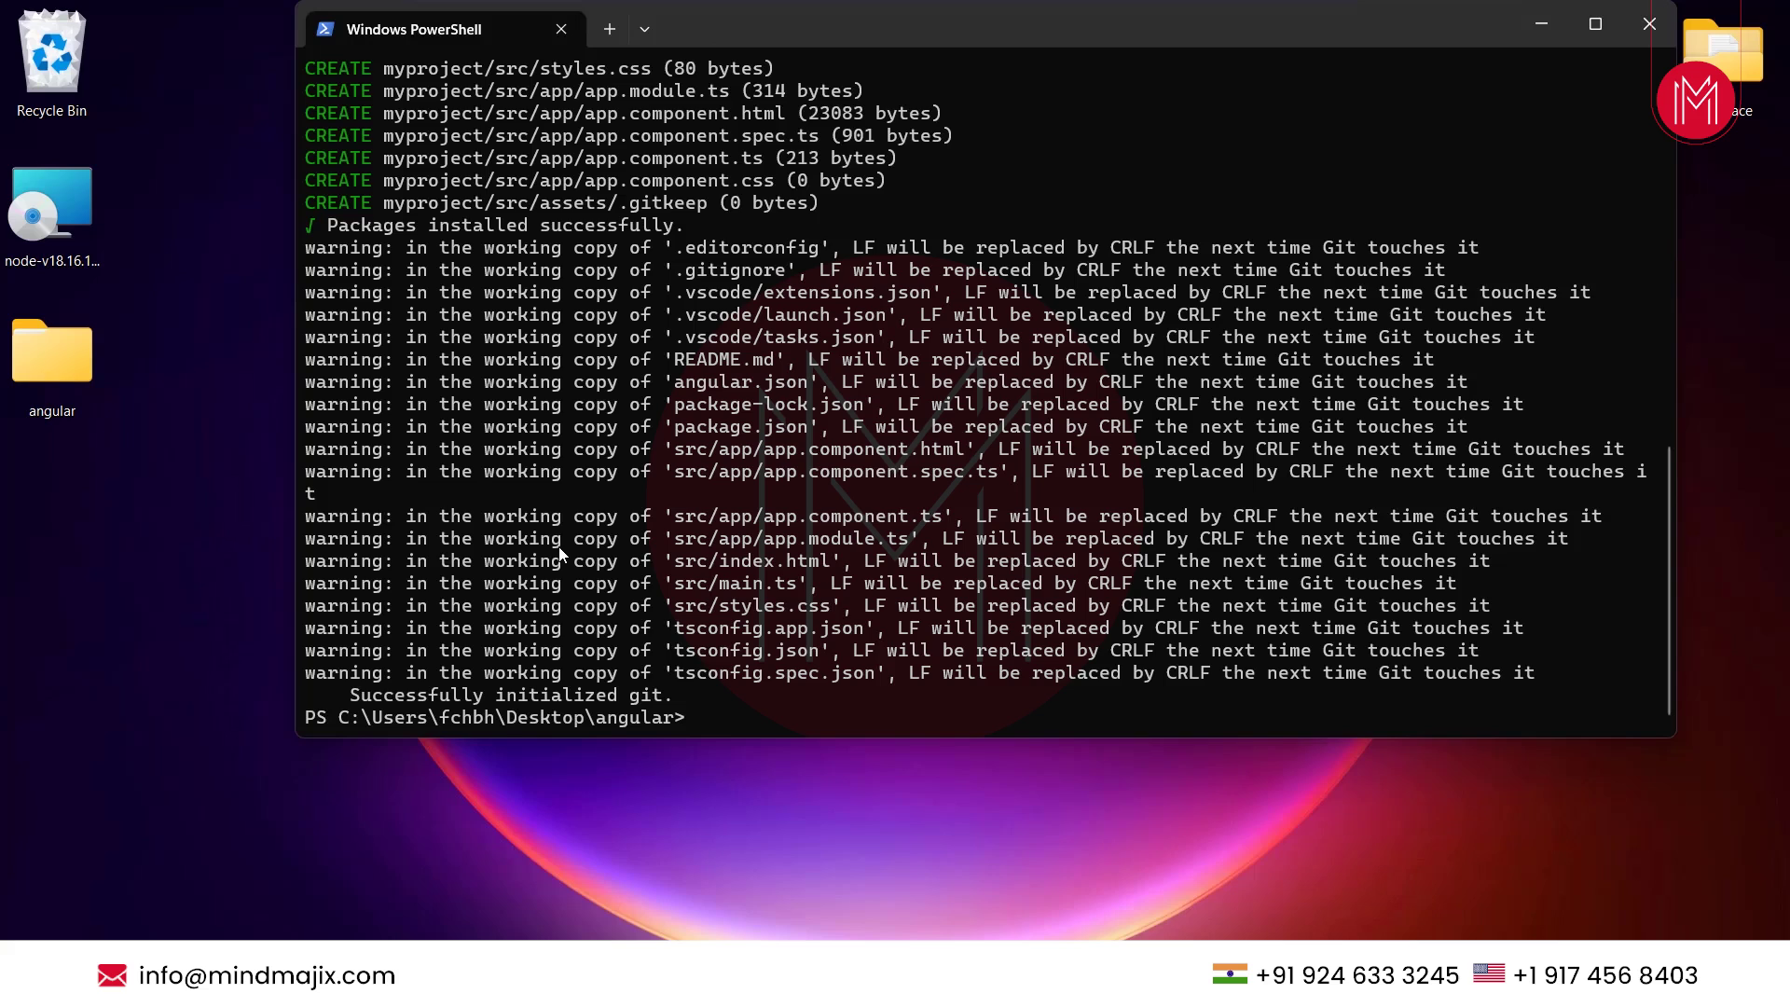
type("code .")
key("Return")
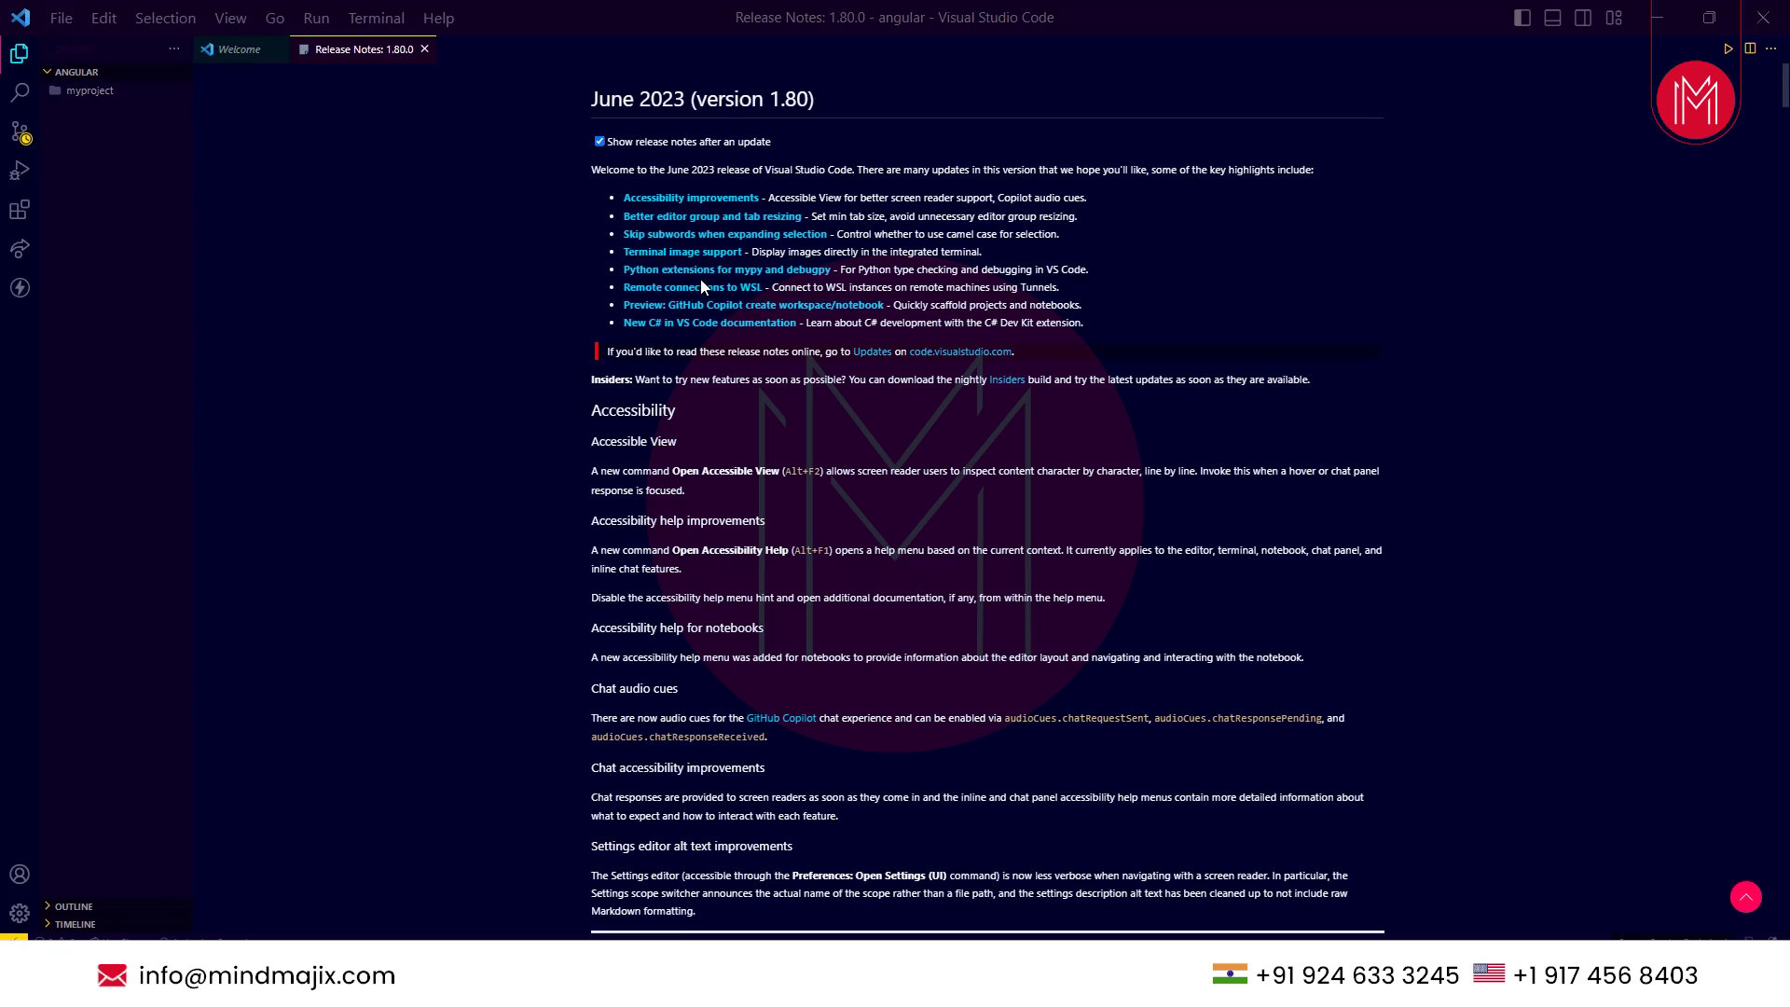
Step: Zoom the VS Code interface in three steps, then show the desktop with Win+D
key("ctrl+equal")
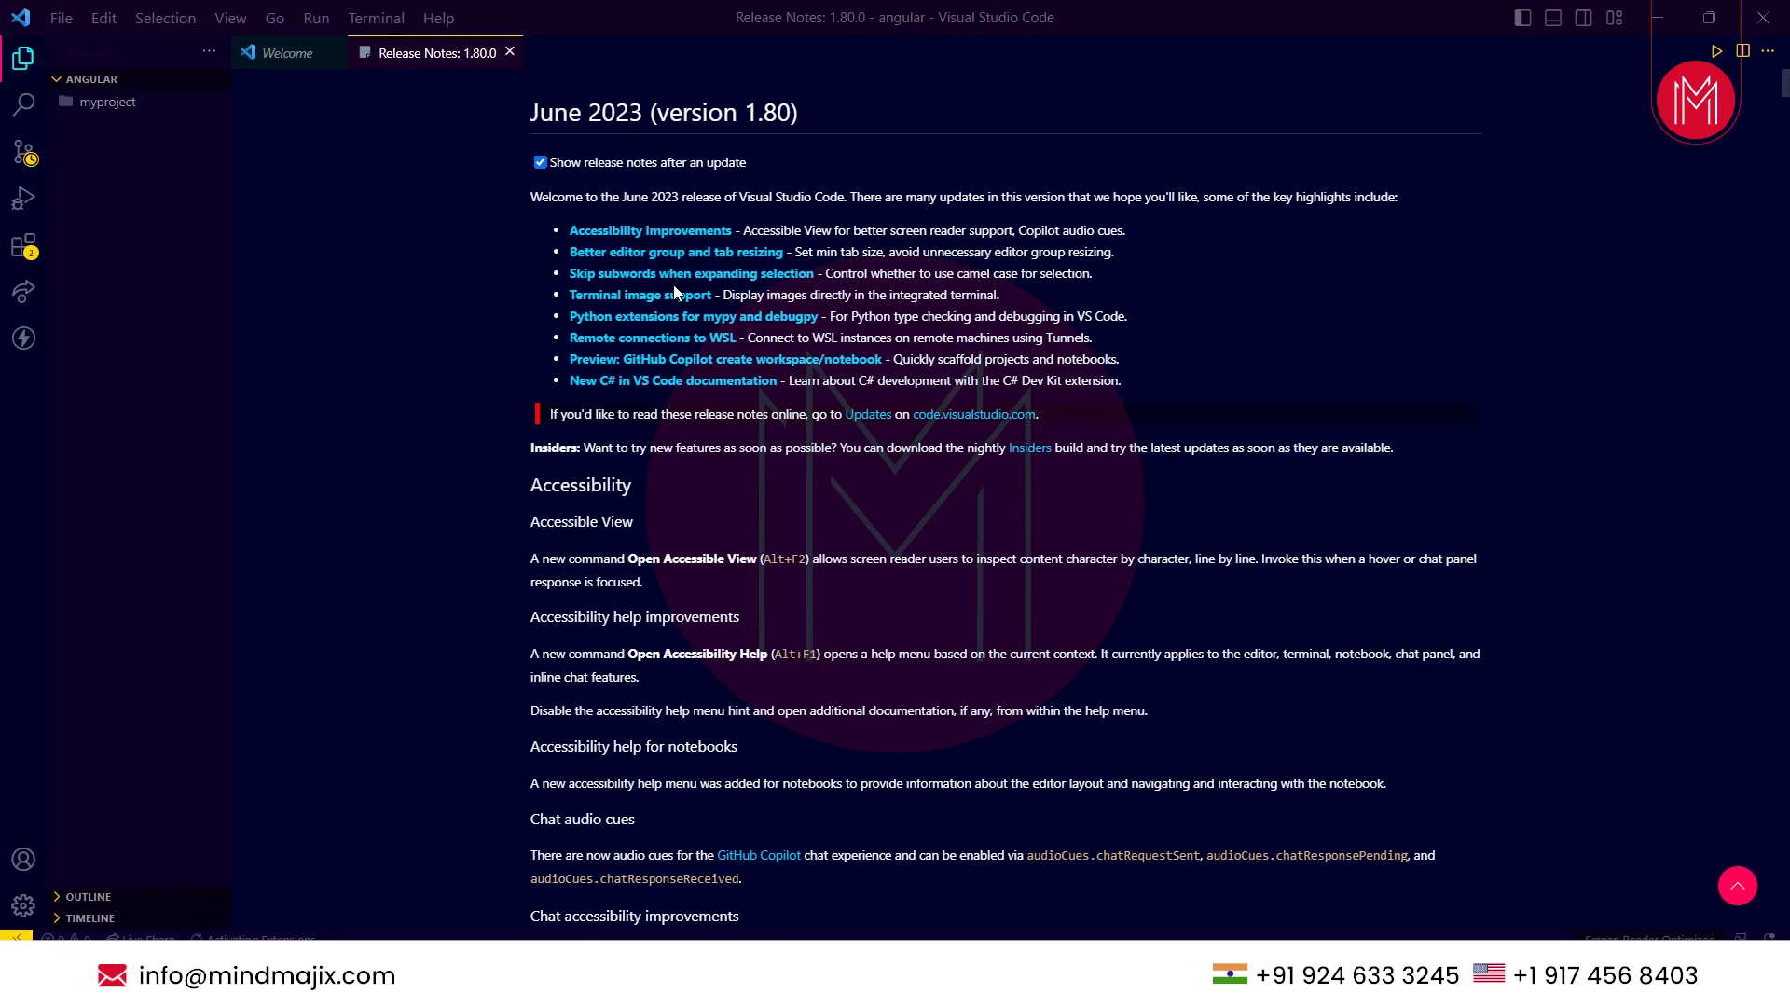
key("ctrl+equal")
key("ctrl+equal")
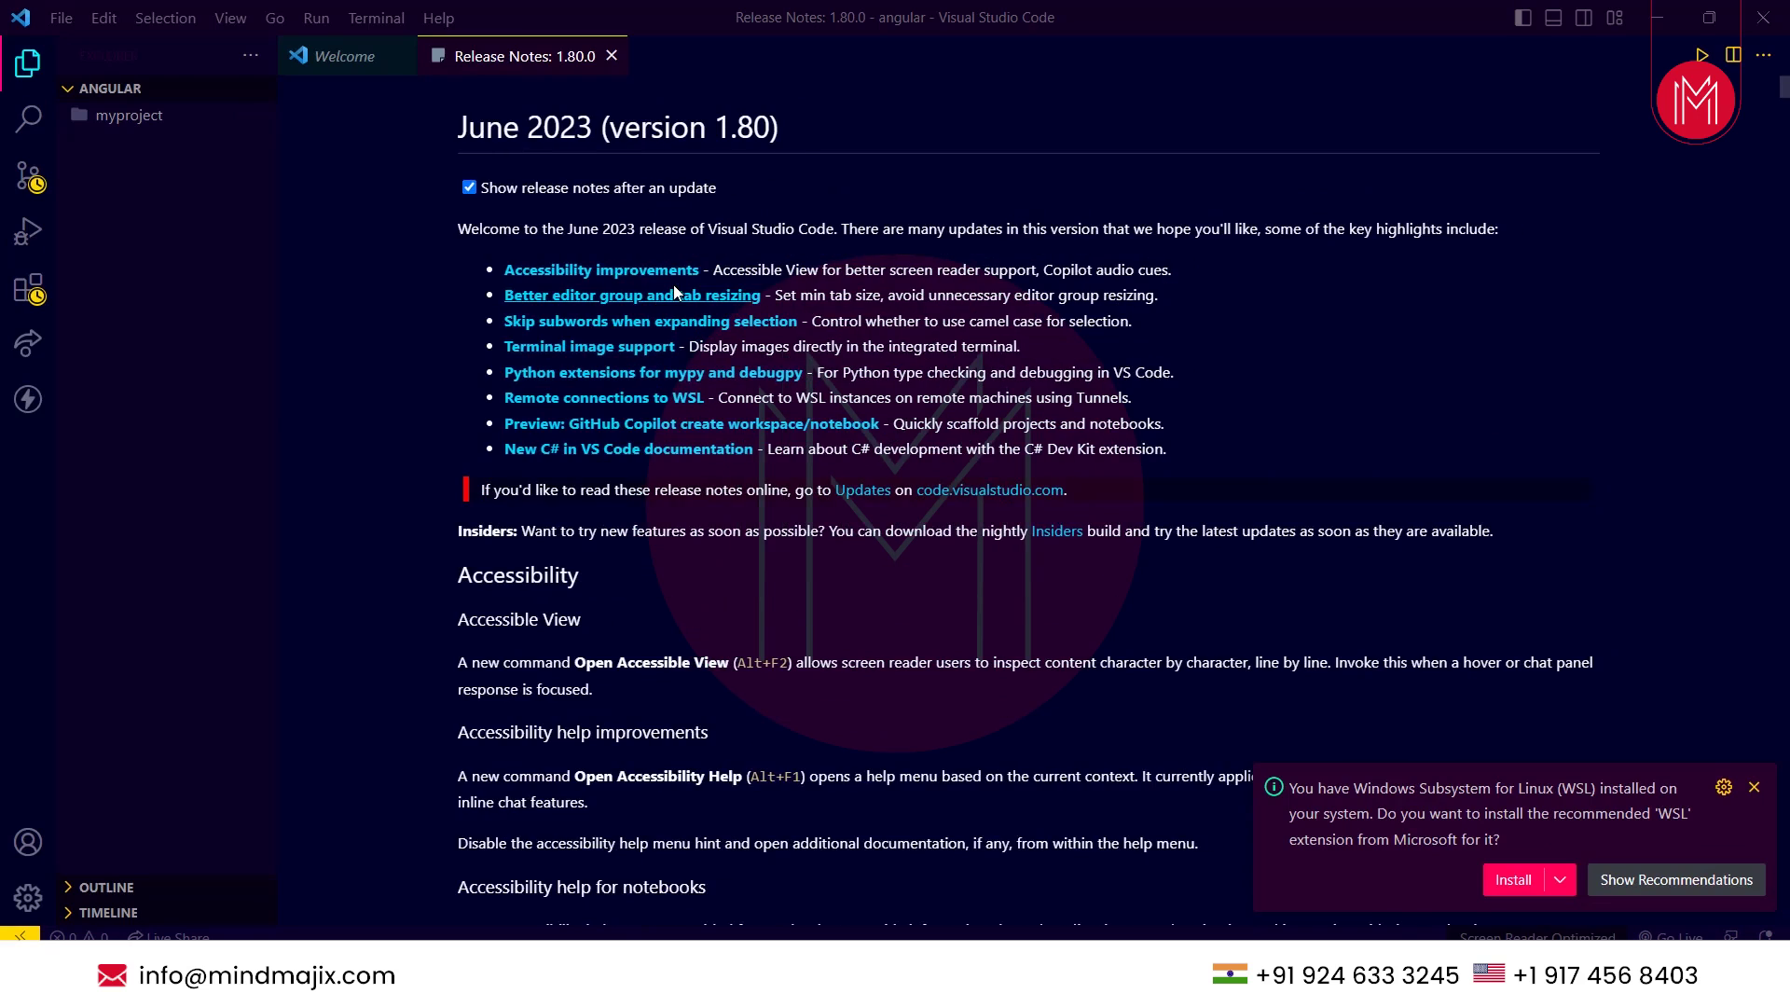
key("ctrl+equal")
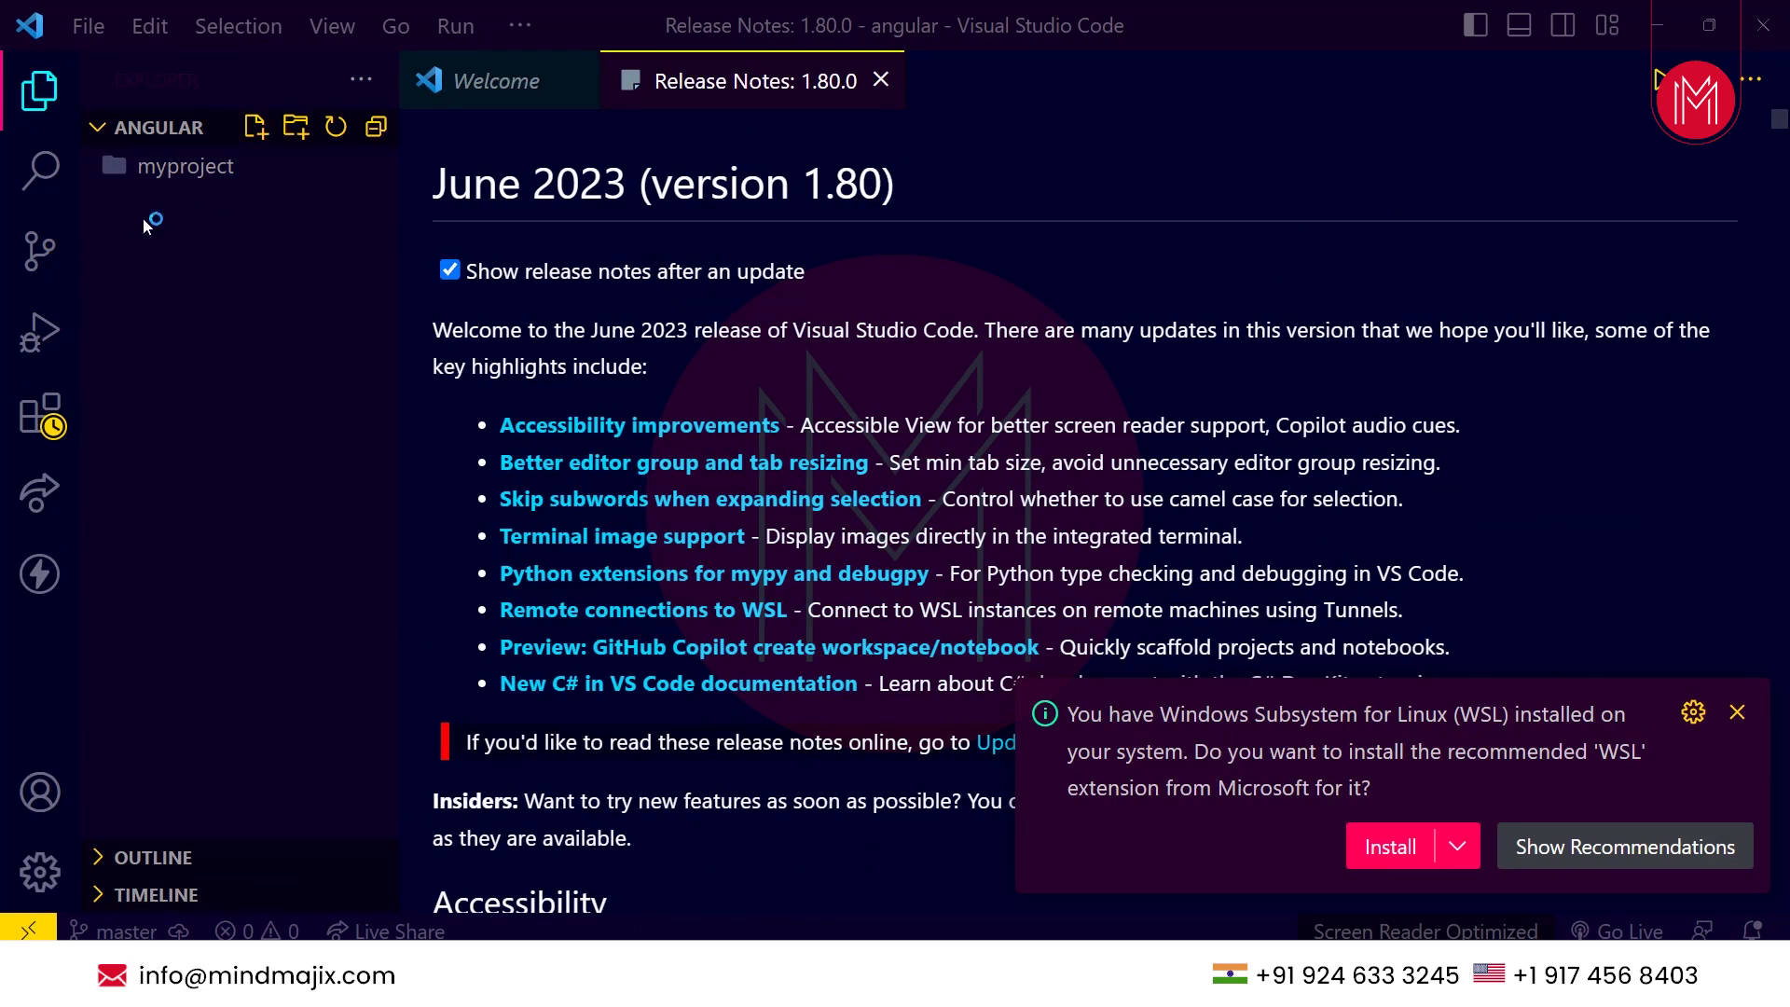
key("super+d")
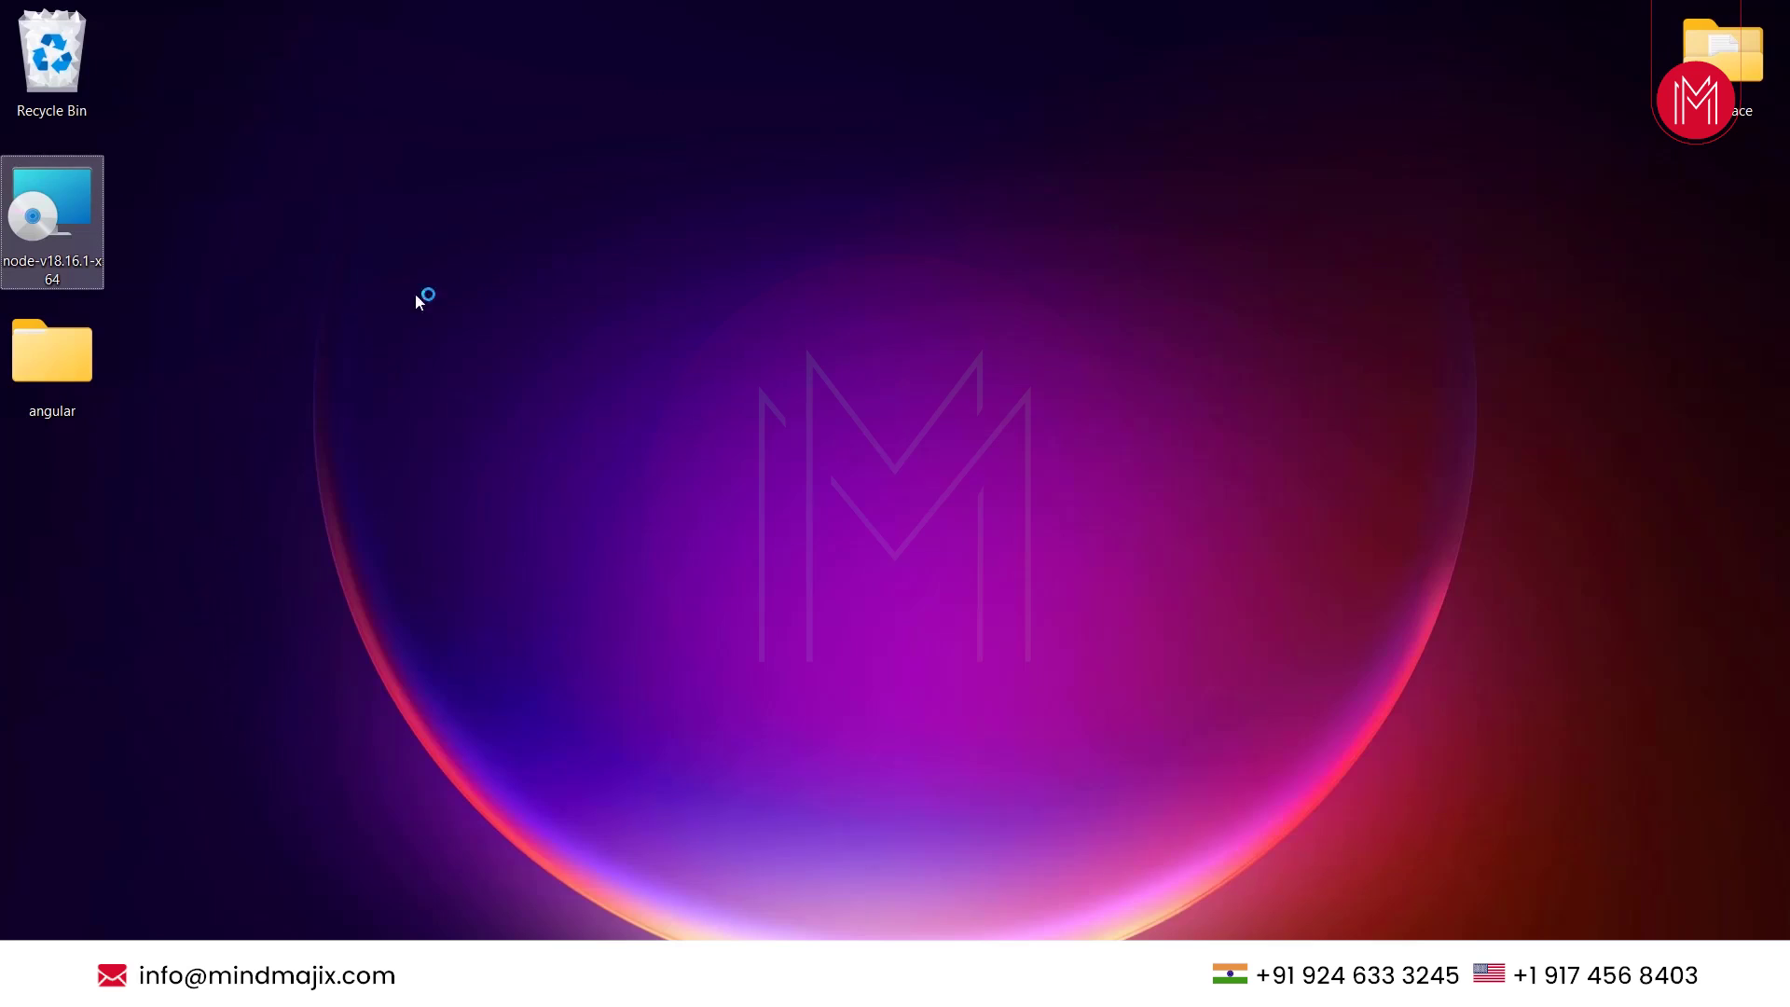
Step: Reopen the Desktop's angular folder in Visual Studio Code through its extended right-click menu
right_click(41, 392)
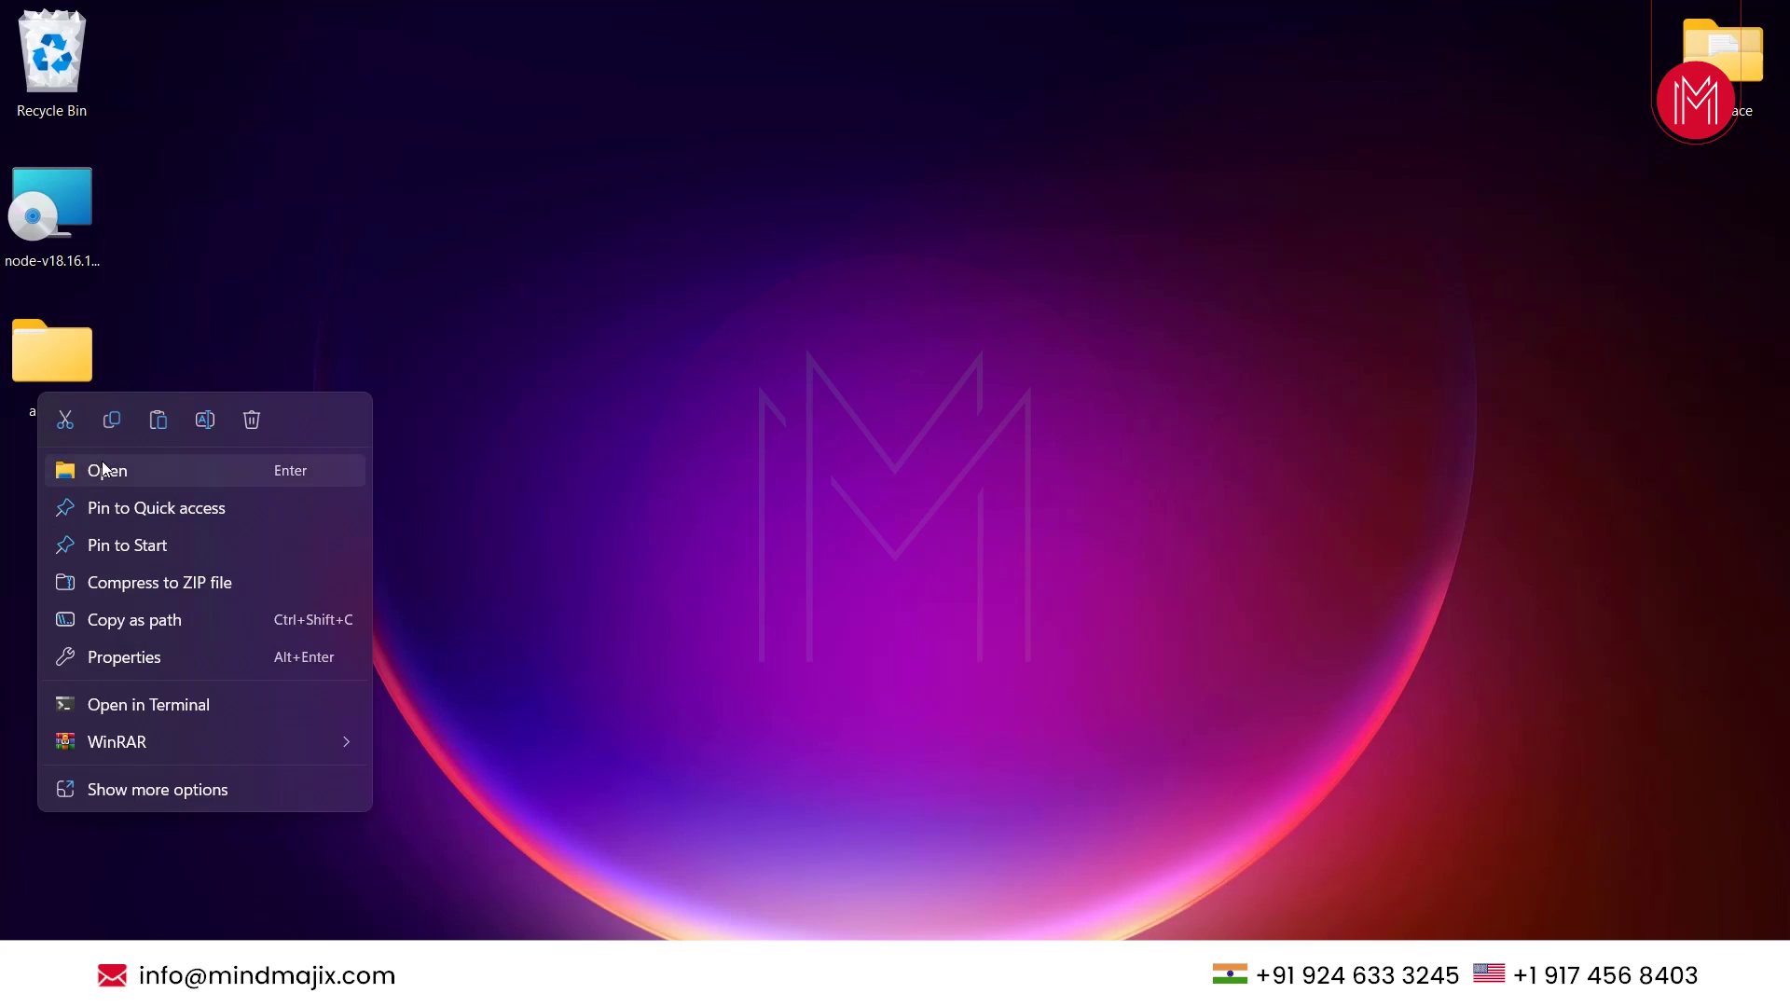
left_click(131, 779)
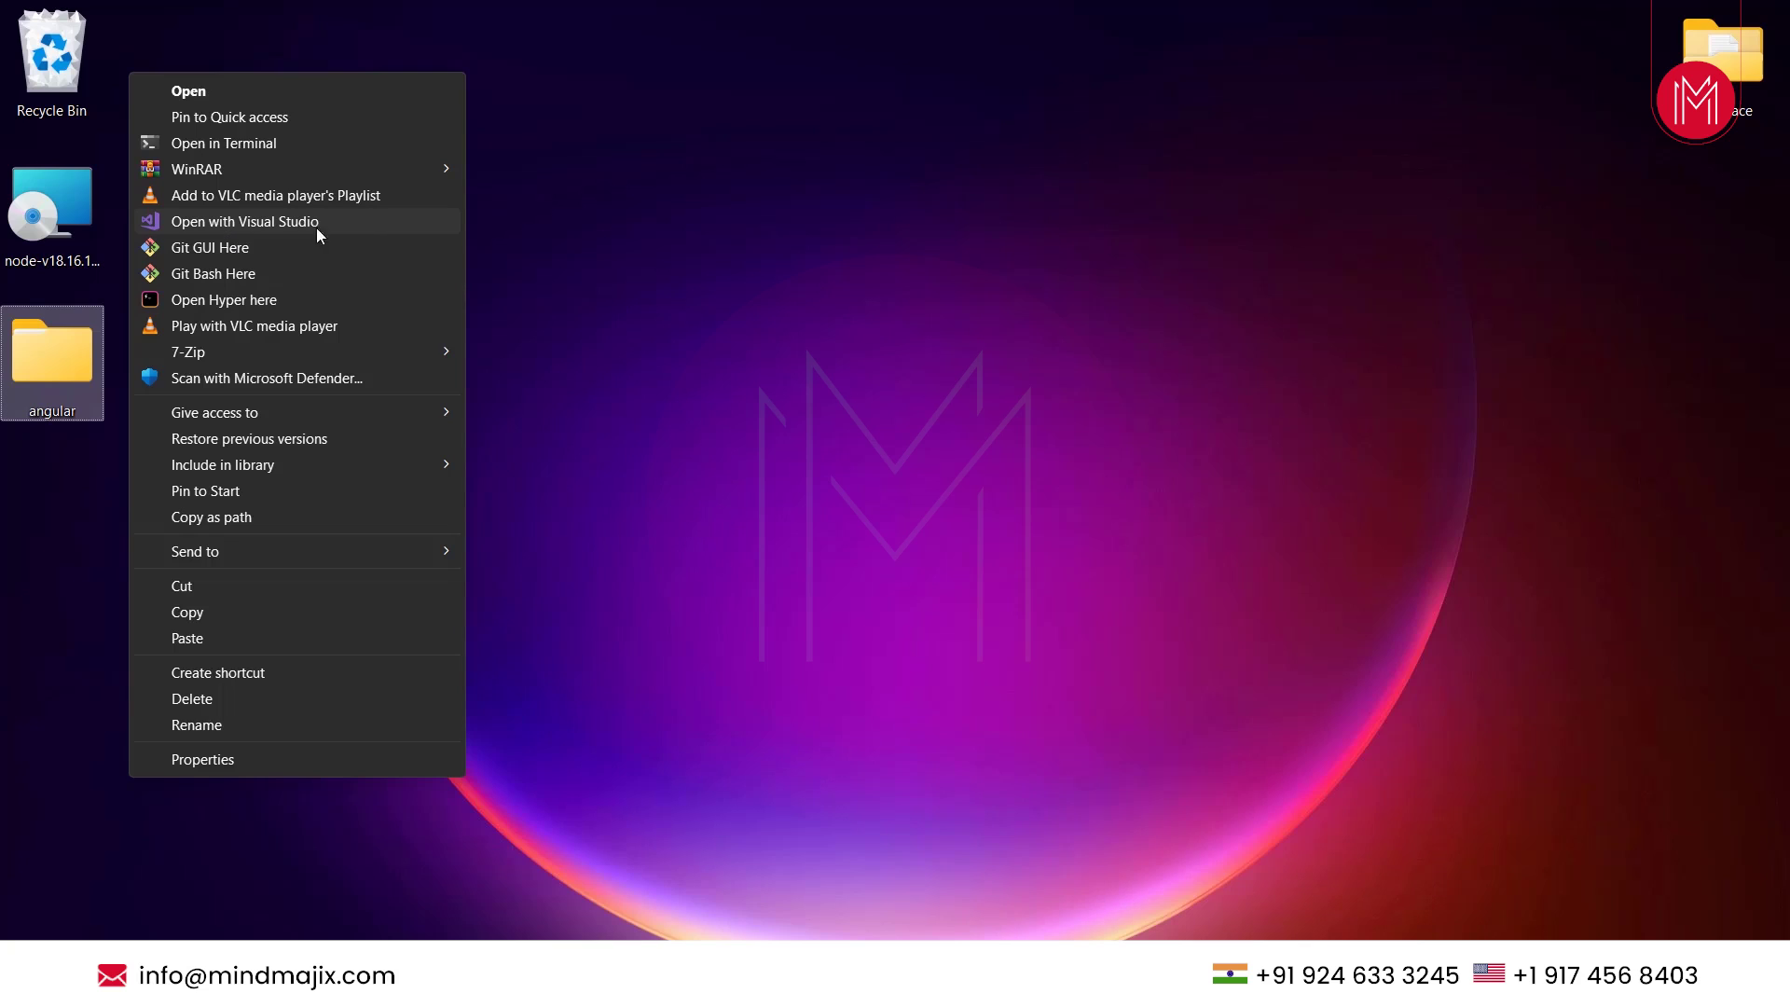
left_click(715, 292)
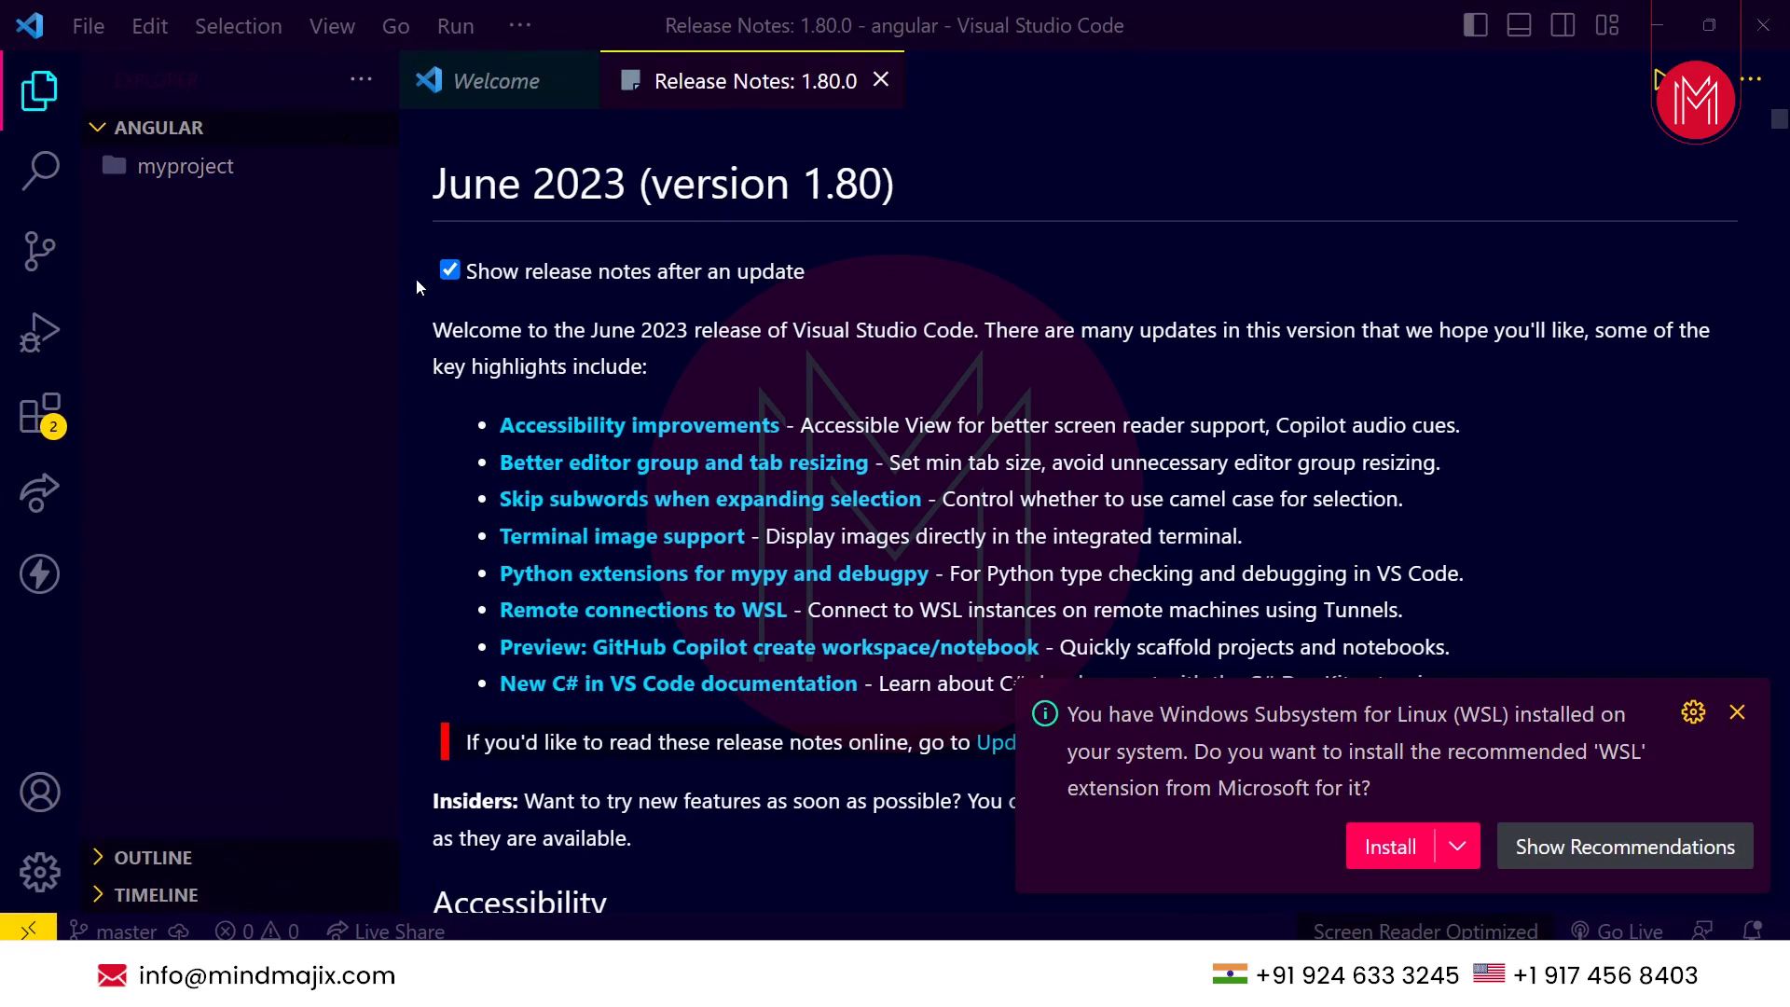
Step: Zoom out one step, close the release notes and welcome tabs, and dismiss the WSL suggestion
key("ctrl+minus")
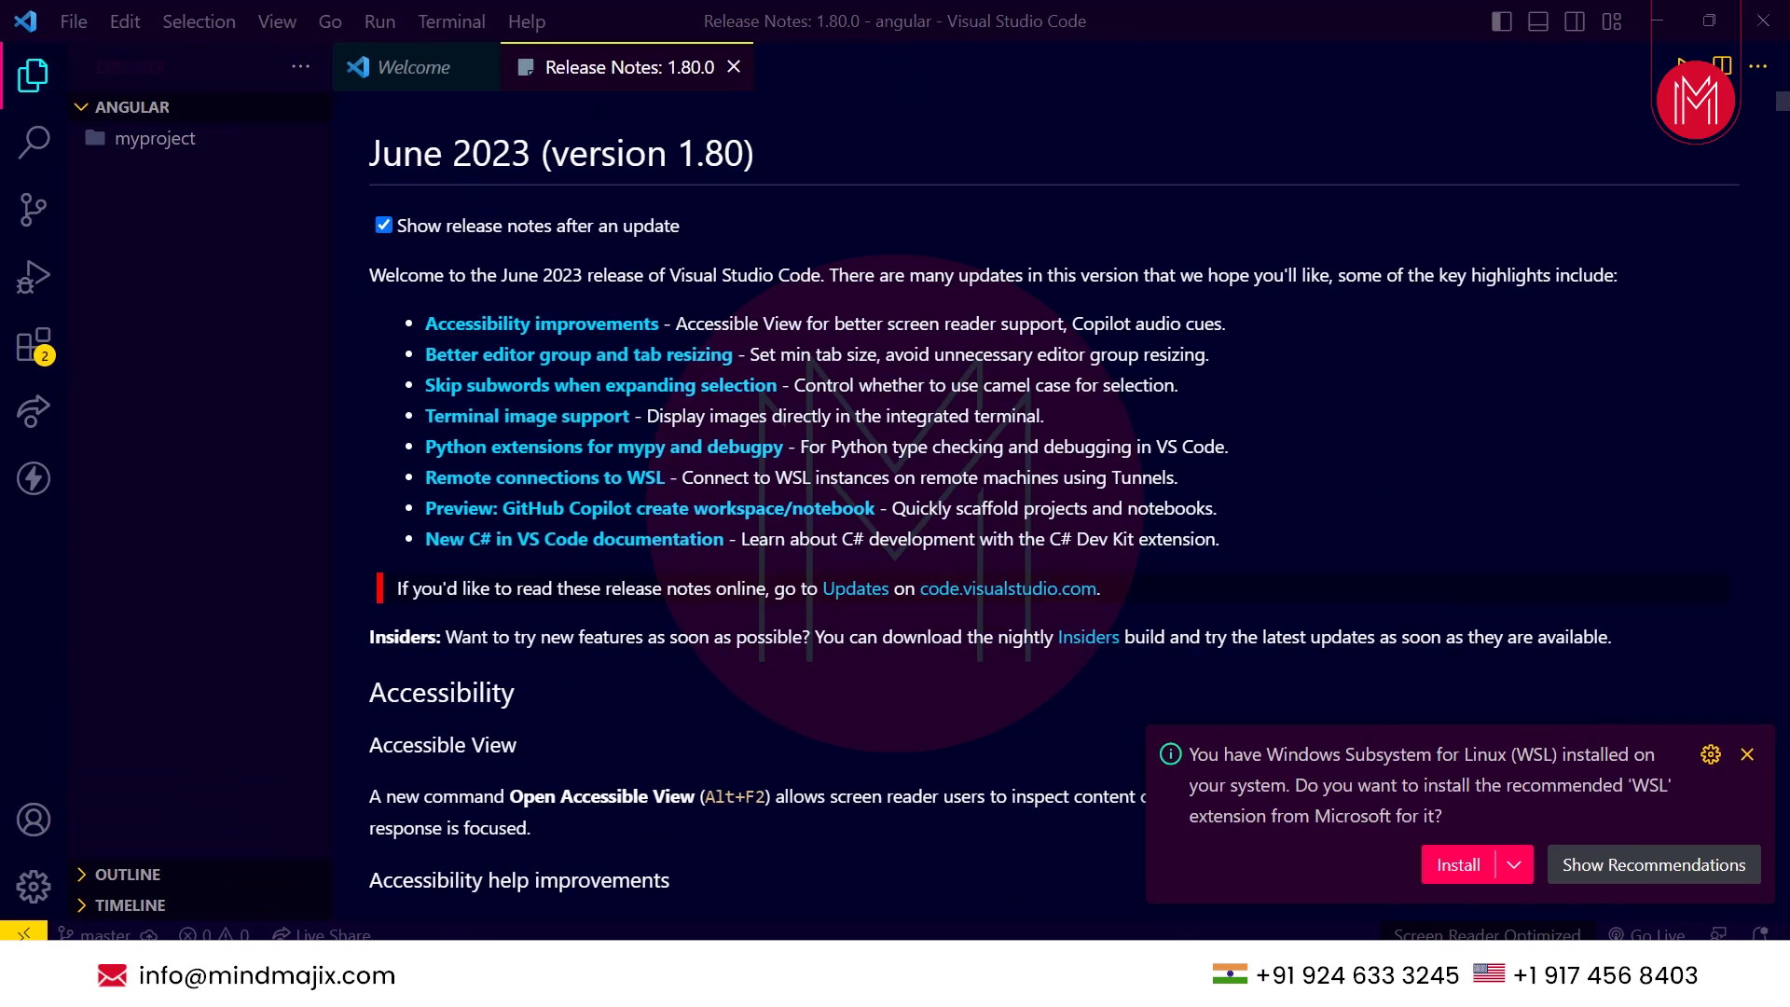
left_click(734, 67)
left_click(482, 67)
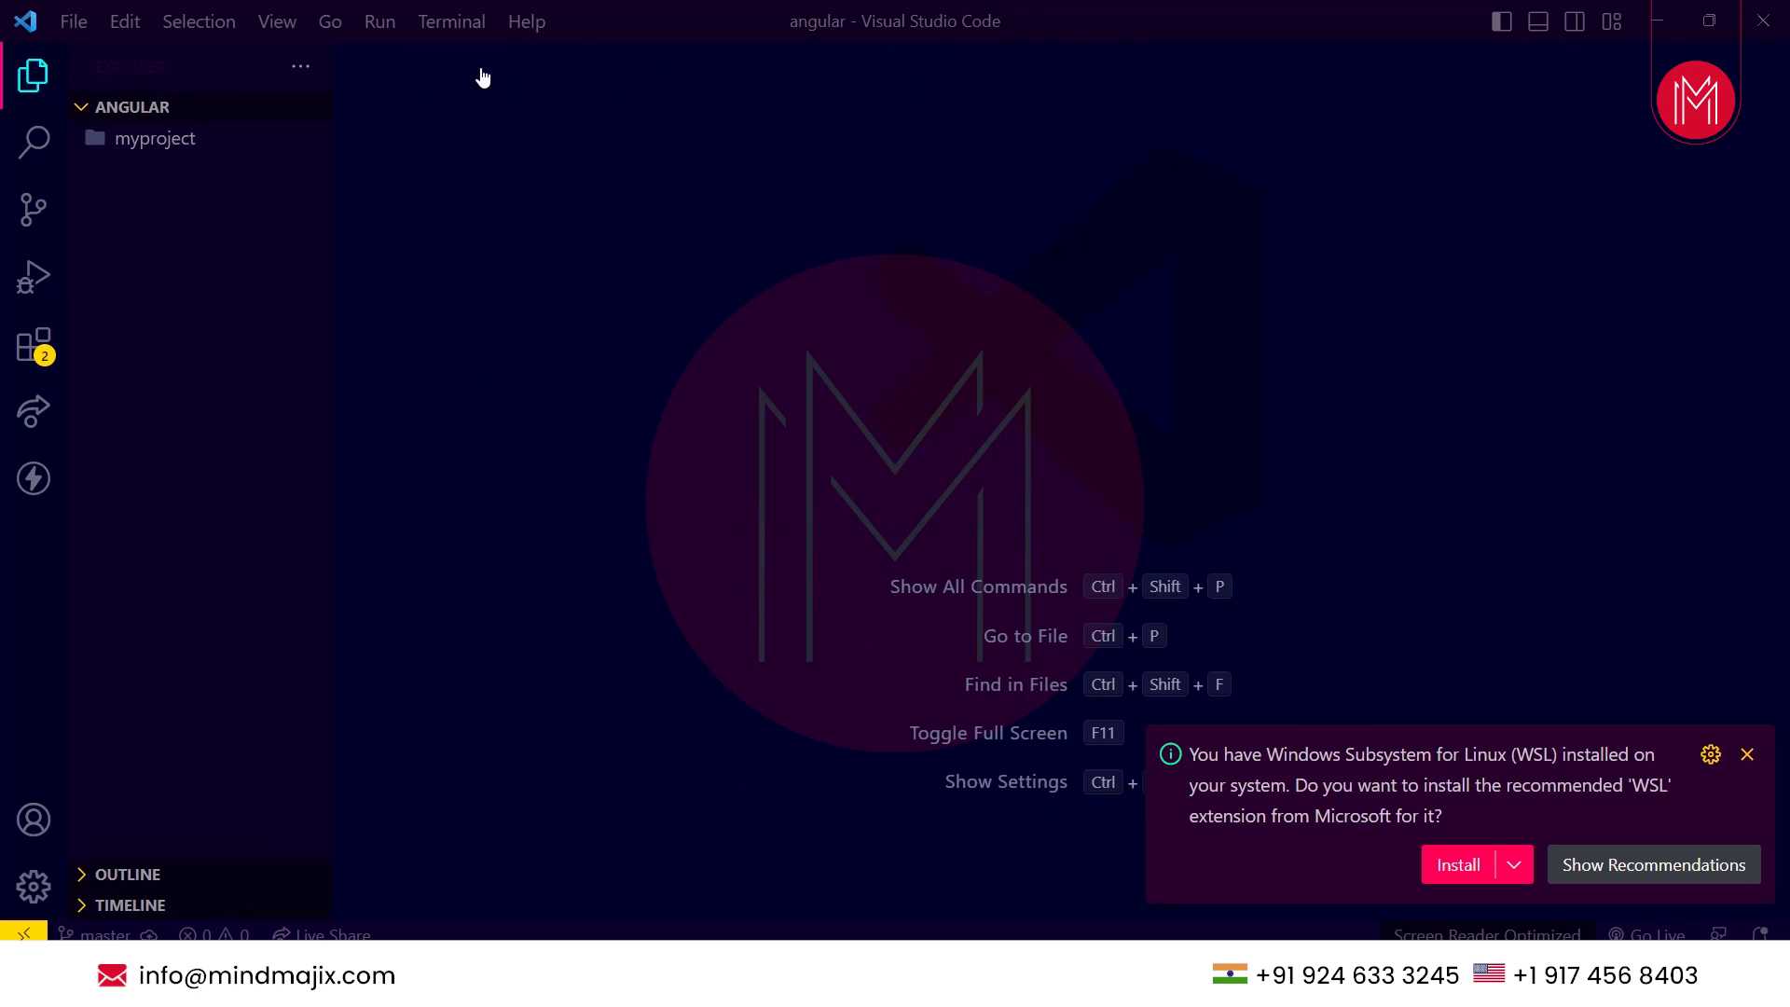
left_click(1747, 754)
Step: Open a new integrated terminal and expand myproject in the Explorer
left_click(450, 23)
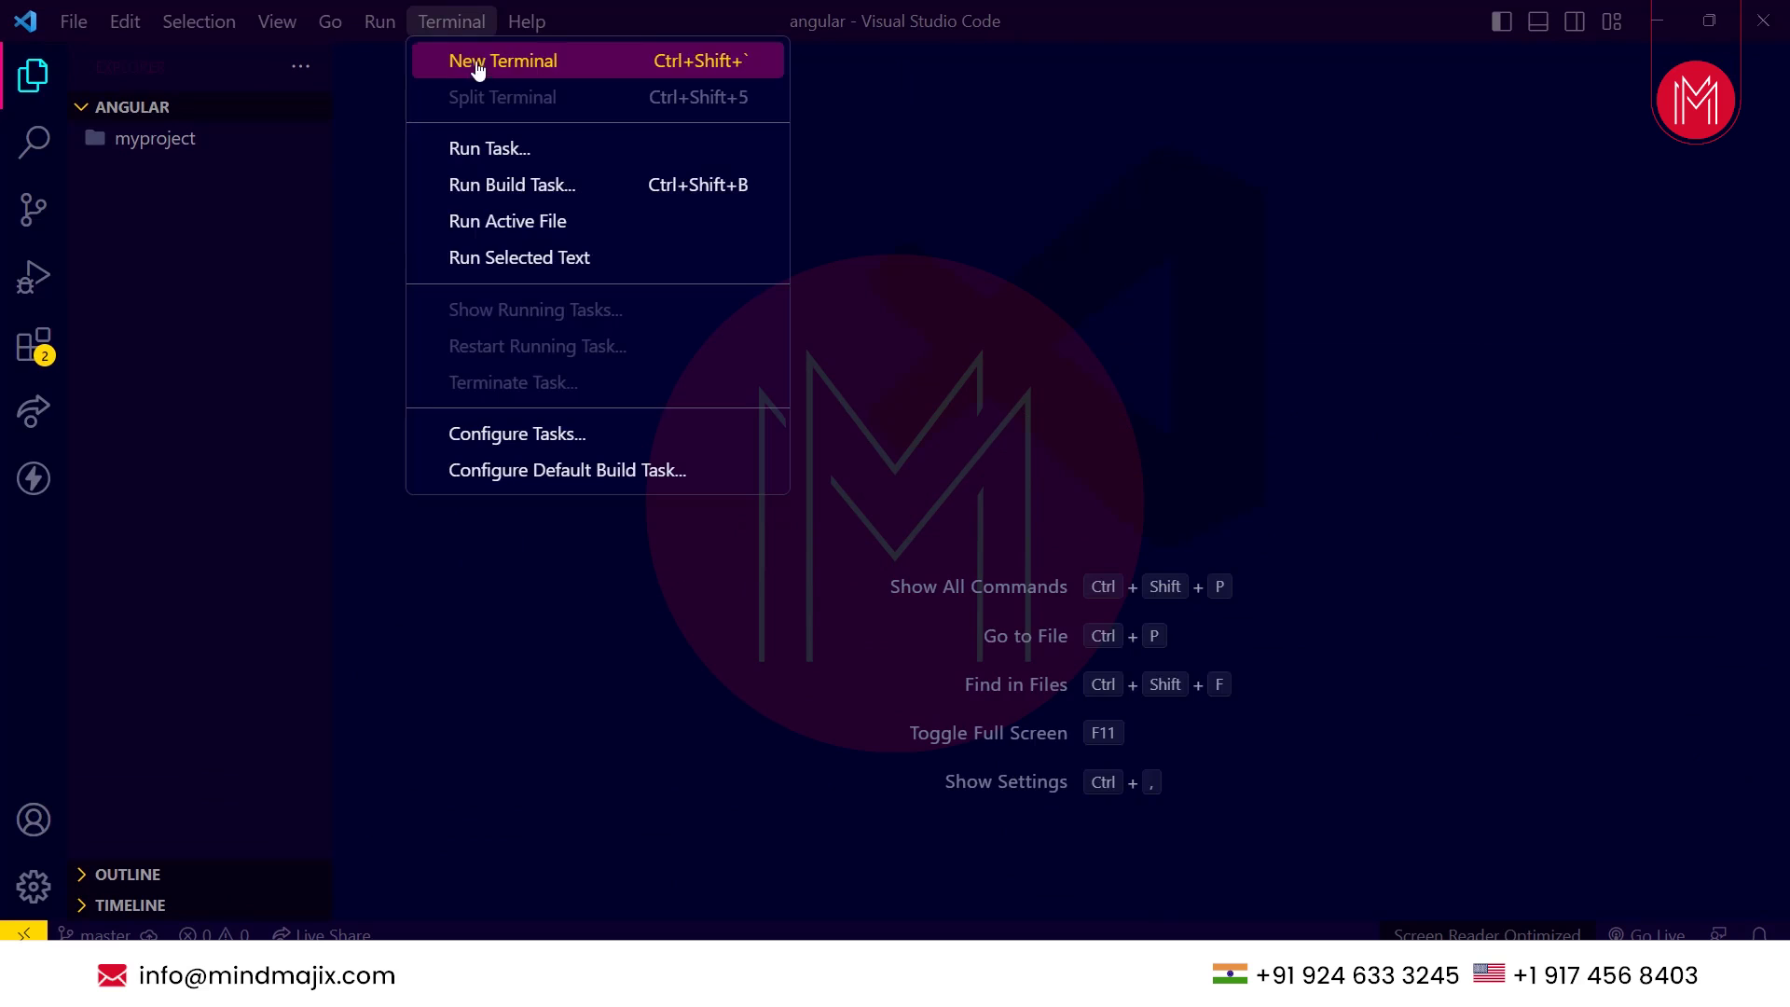
left_click(472, 58)
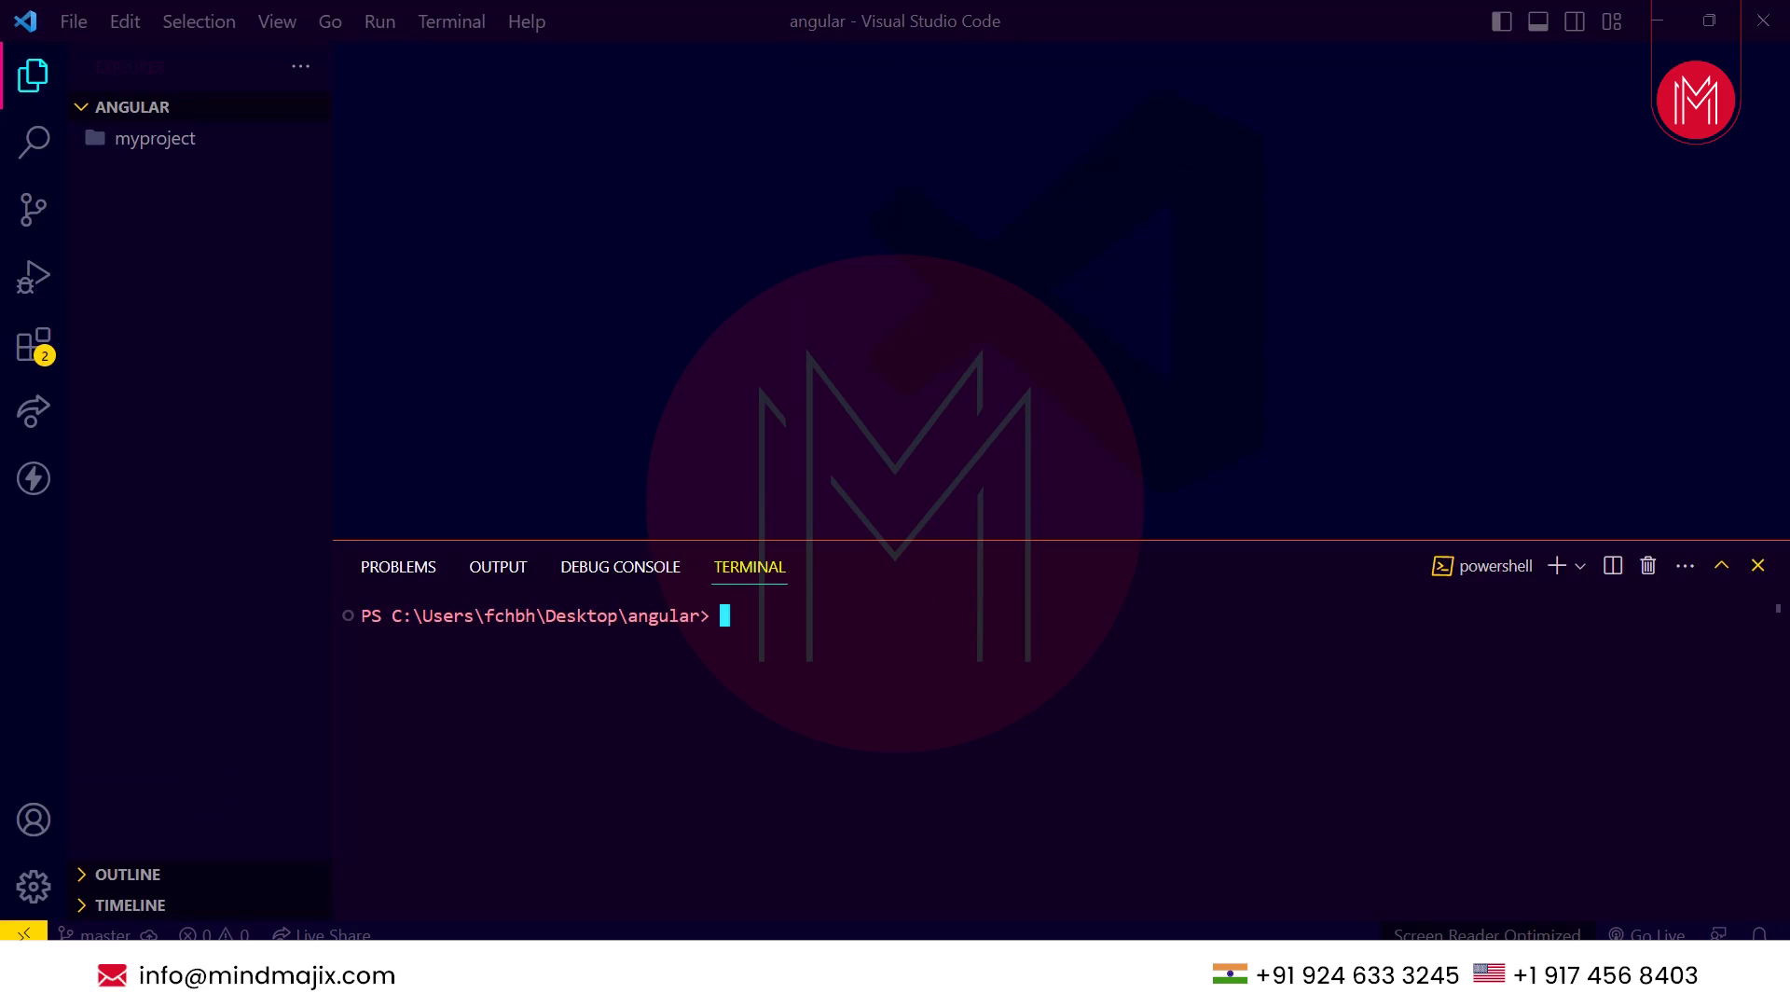
left_click(159, 140)
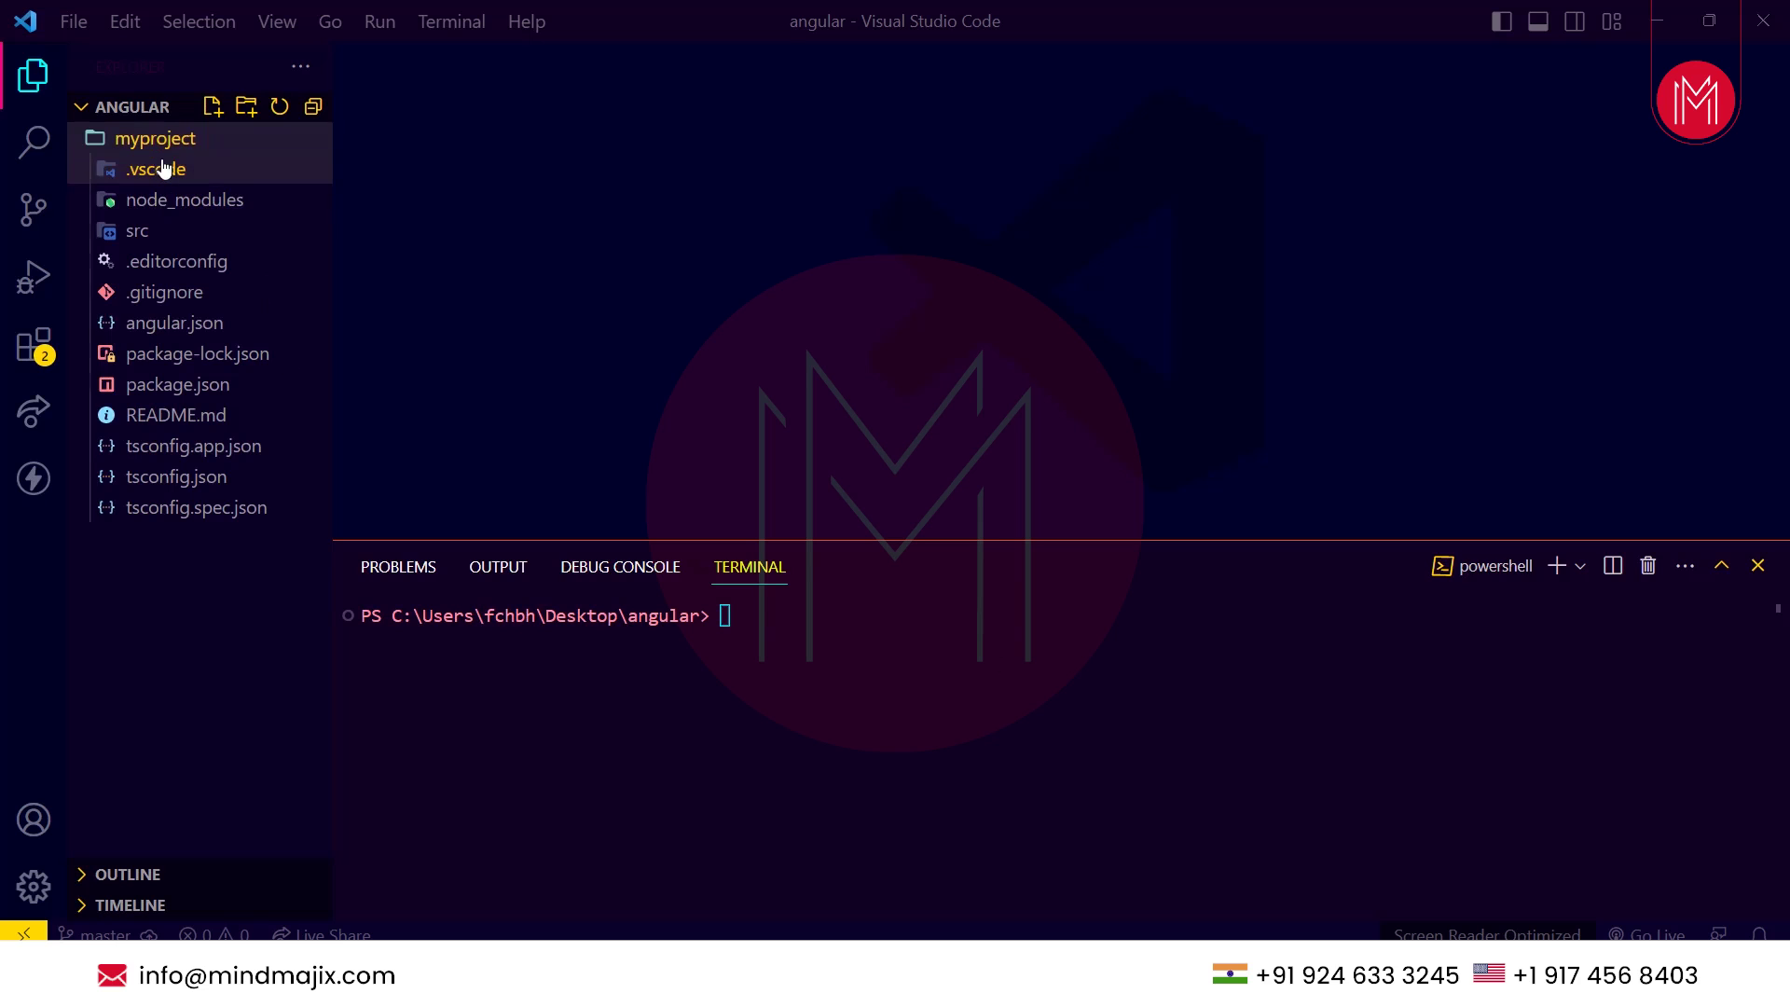